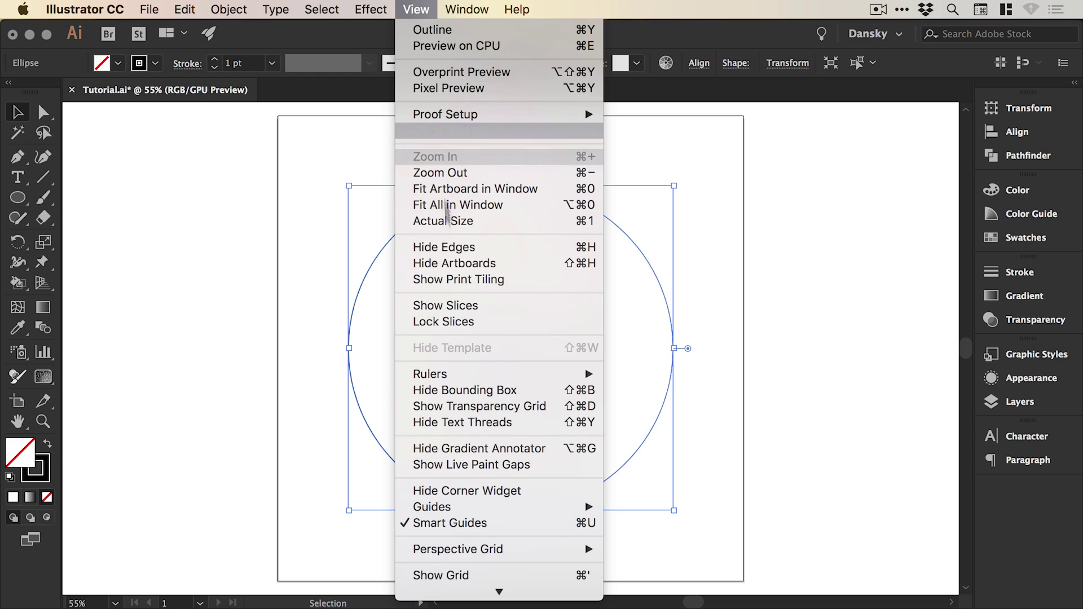
- Duplicate the large circle in place and scale the copy down about its centre into a concentric inner circle under half the size
scroll(479, 338, down, 3)
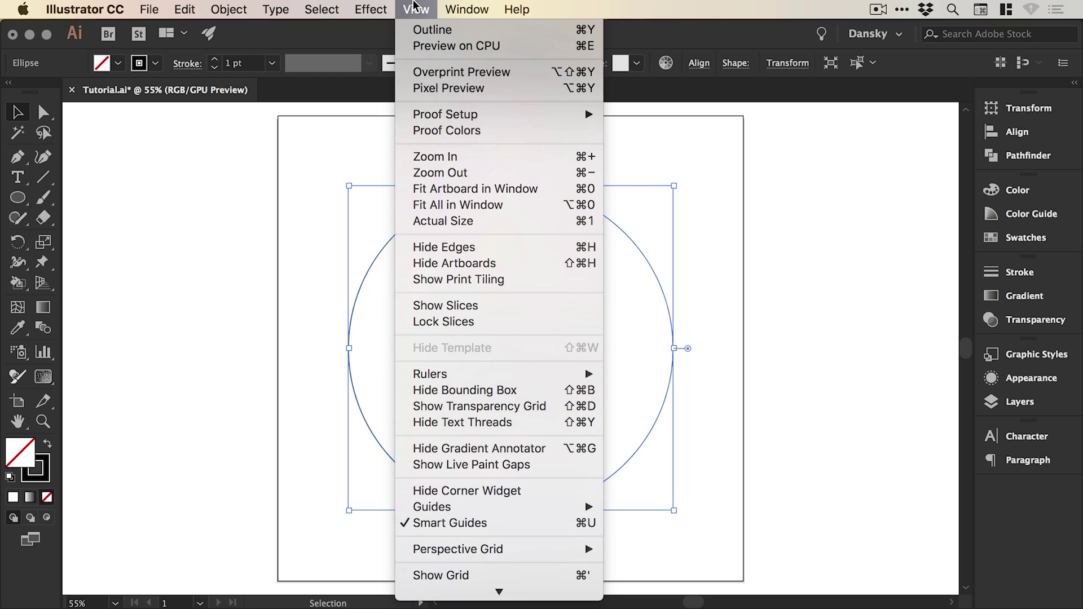
key(Escape)
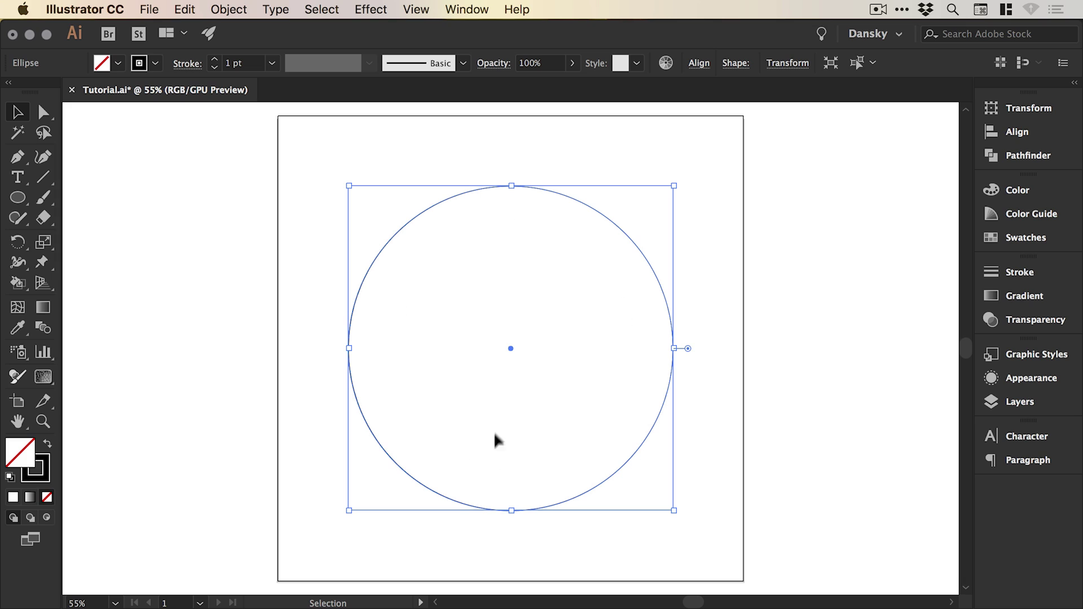
click(185, 9)
click(186, 9)
click(185, 9)
click(194, 151)
drag(672, 184, 586, 273)
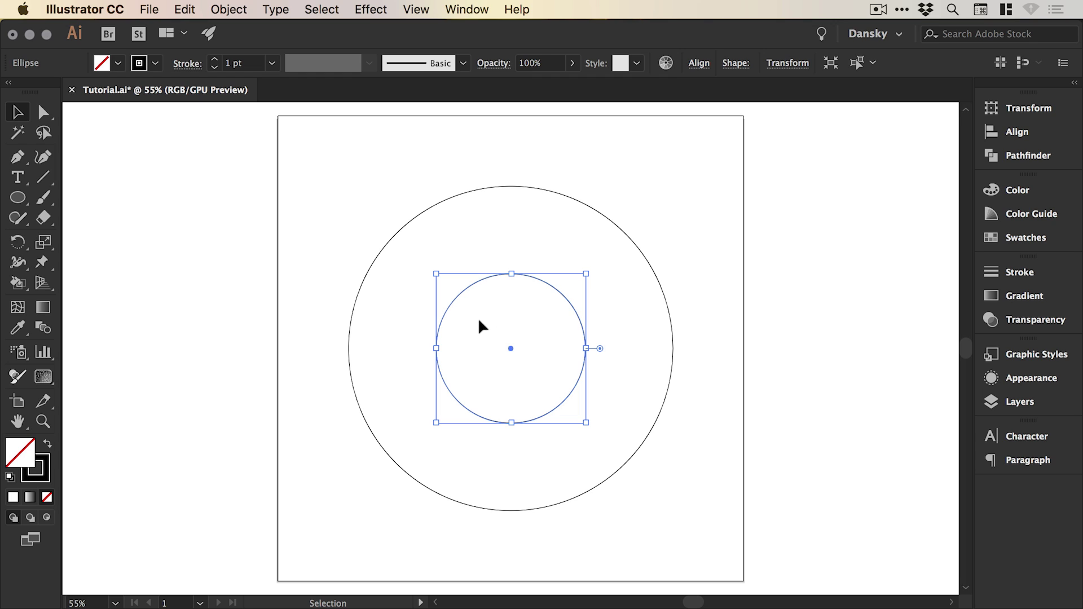
click(302, 333)
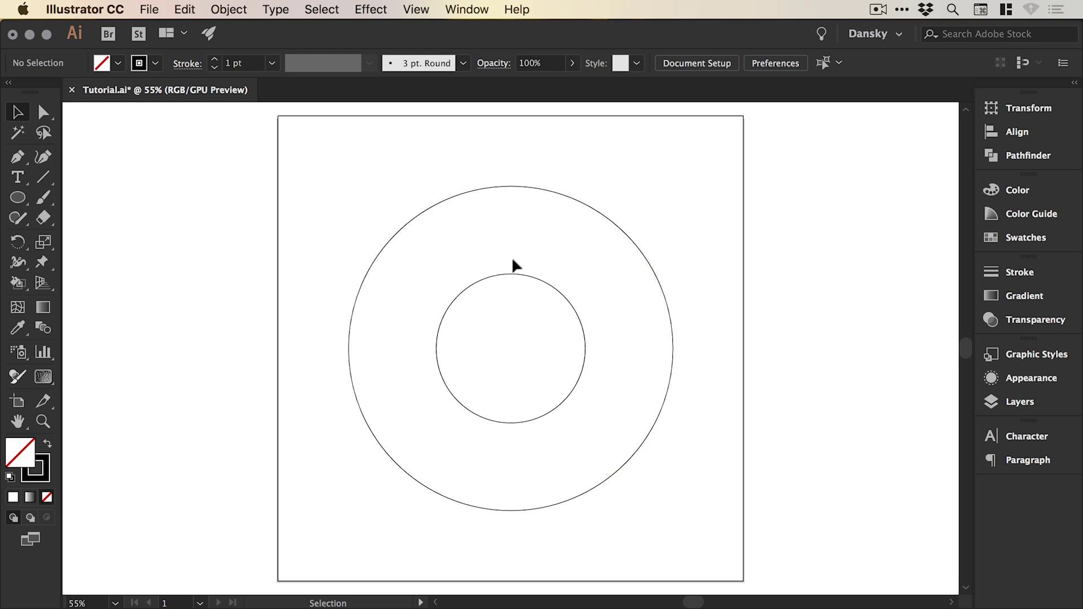
- Duplicate the inner circle in place, enlarge the copy until it reaches the large circle's left edge, and select all three circles
click(507, 275)
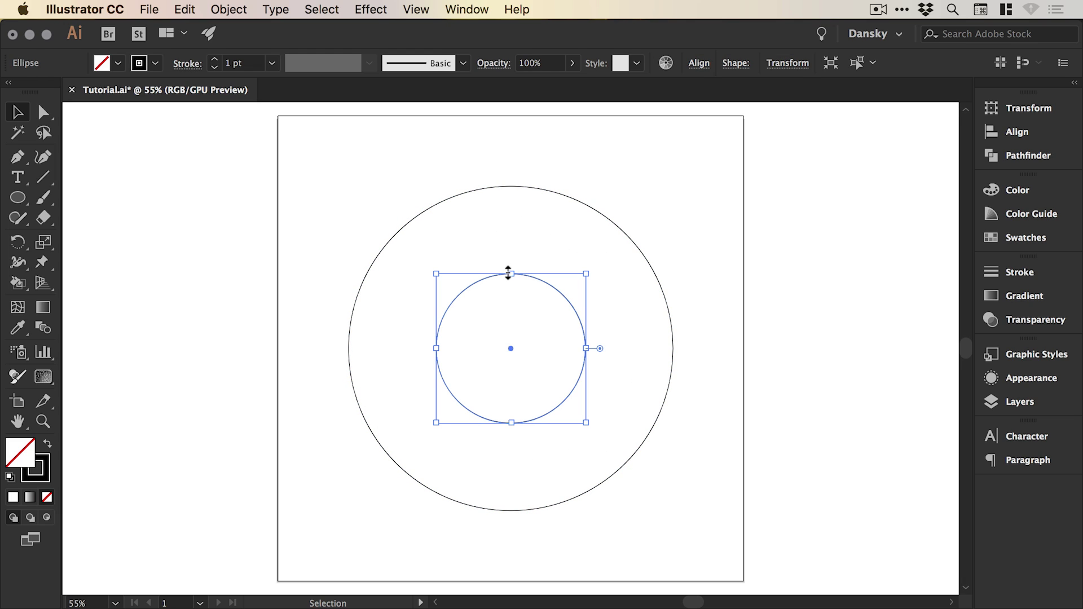
click(184, 10)
click(185, 10)
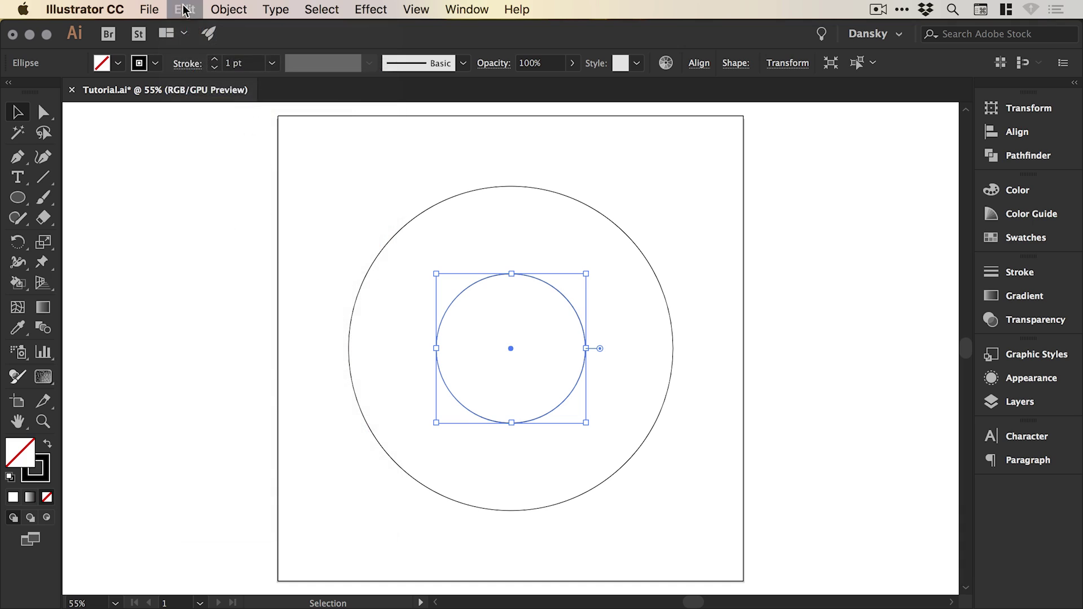
click(184, 10)
click(206, 156)
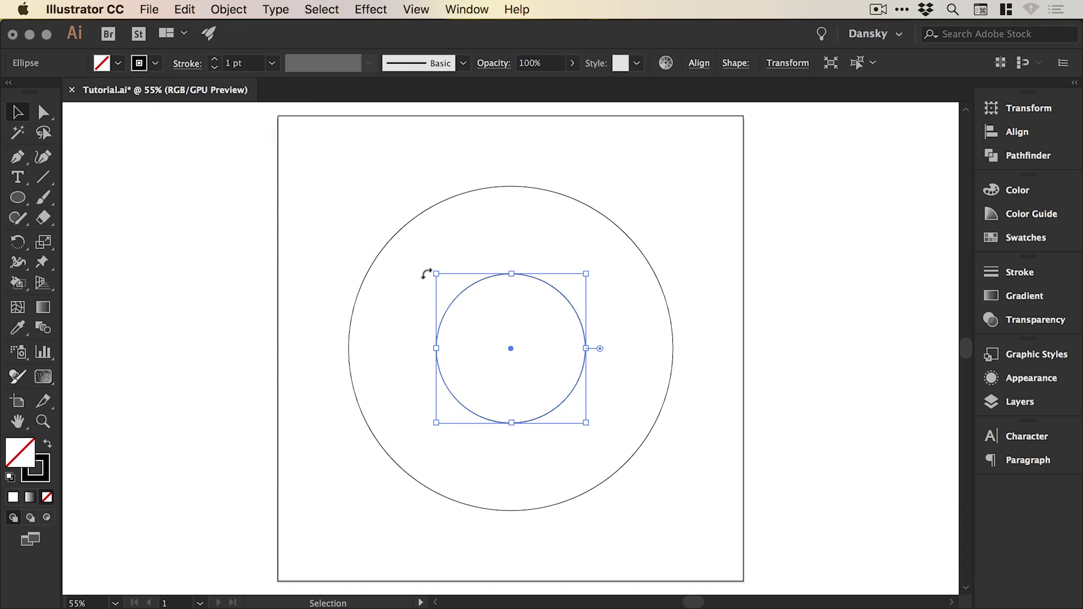
drag(434, 274, 652, 458)
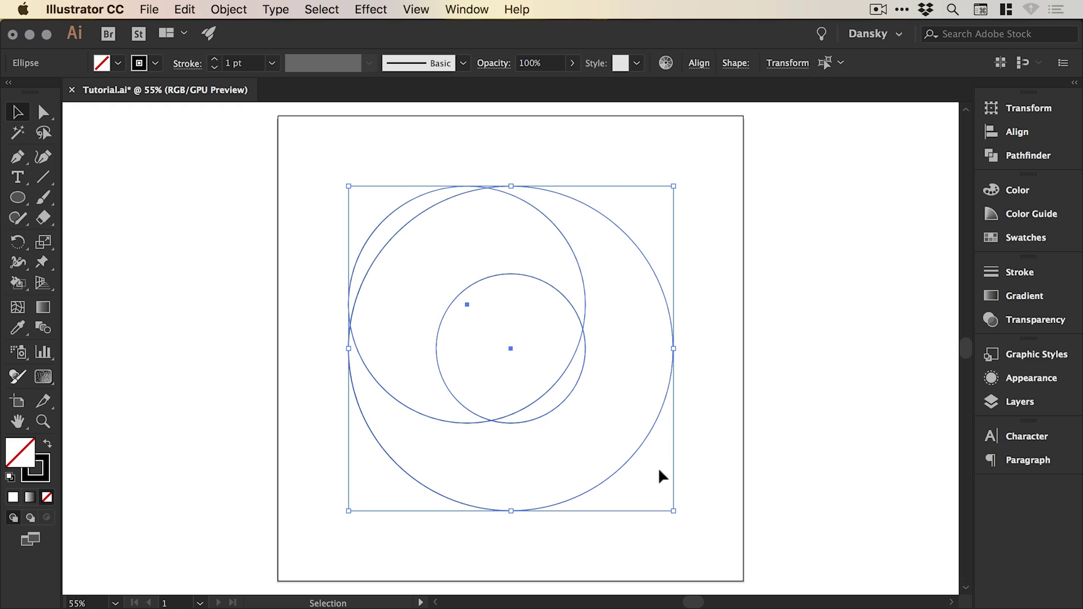
- Align the three selected circles to their vertical centres
click(700, 63)
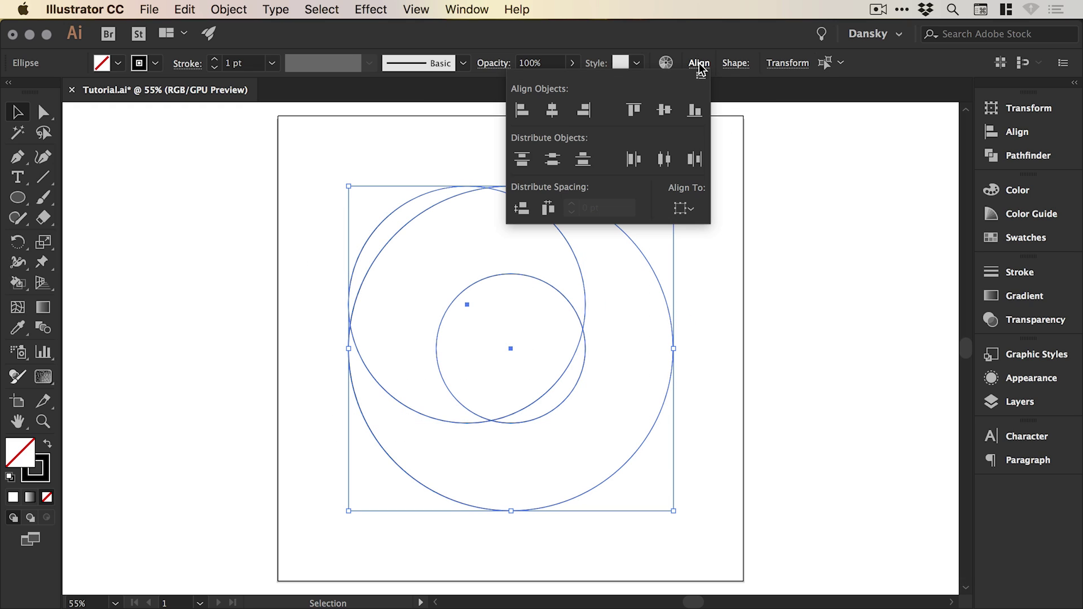
click(1016, 132)
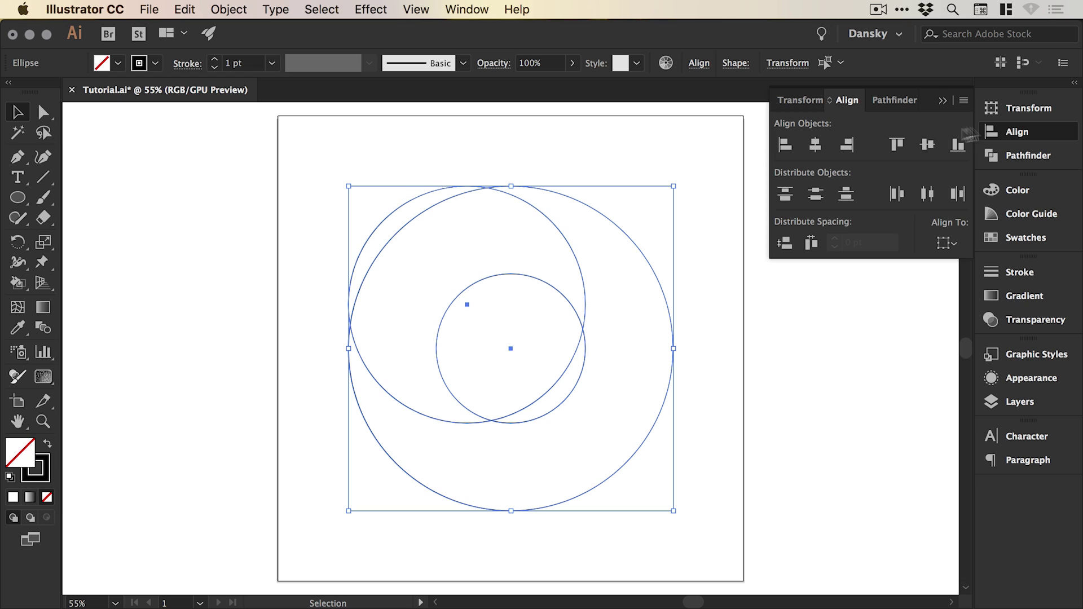
click(927, 146)
click(828, 406)
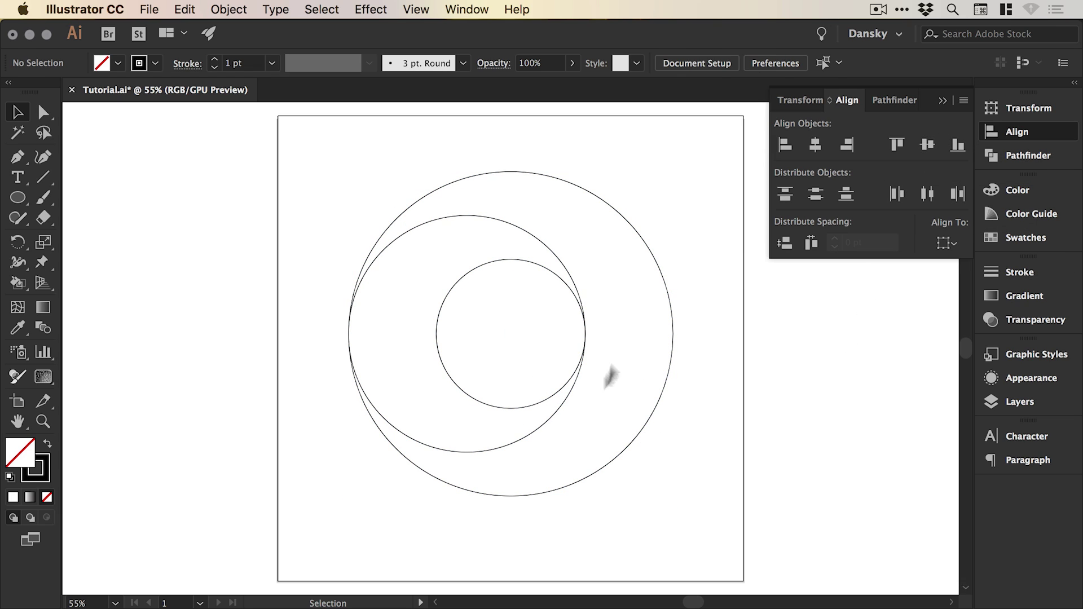
click(1009, 133)
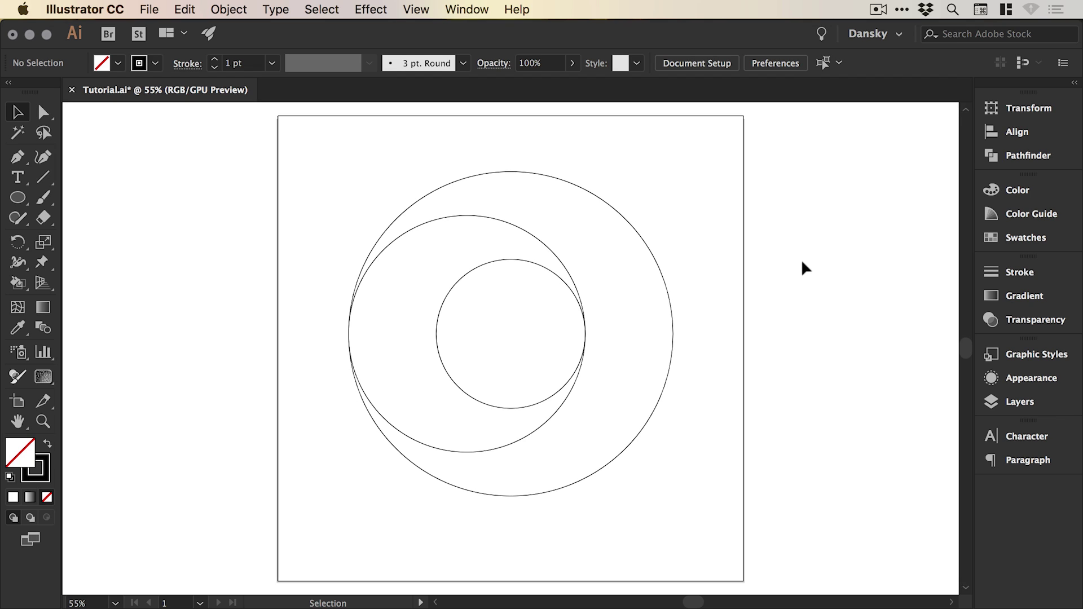
- Switch to Outline view and examine where the medium and large circles meet at their shared left edge
key(a)
key(super+y)
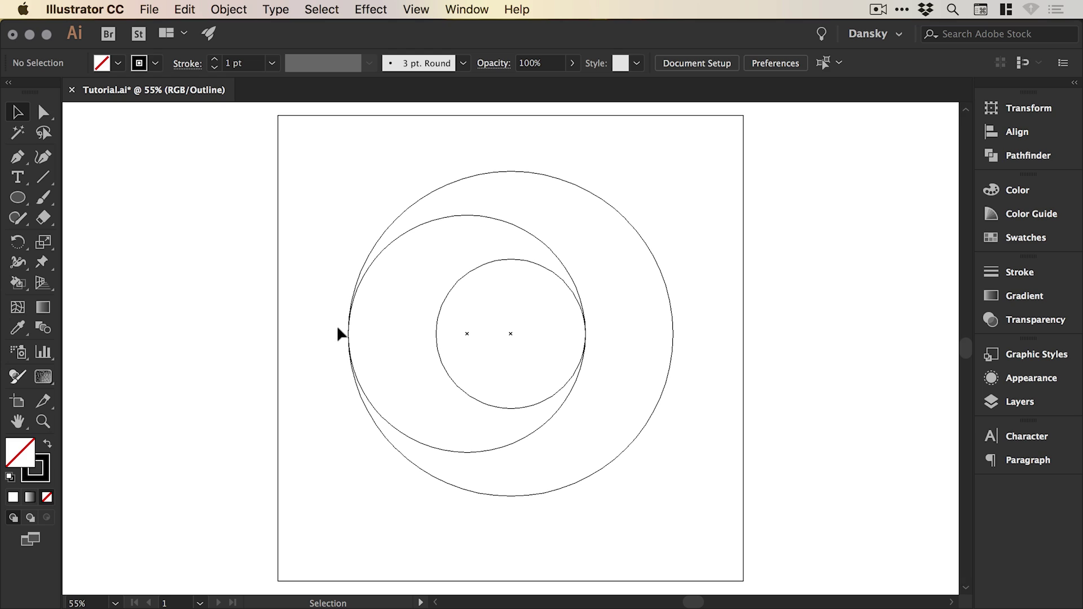
key(z)
drag(331, 312, 379, 361)
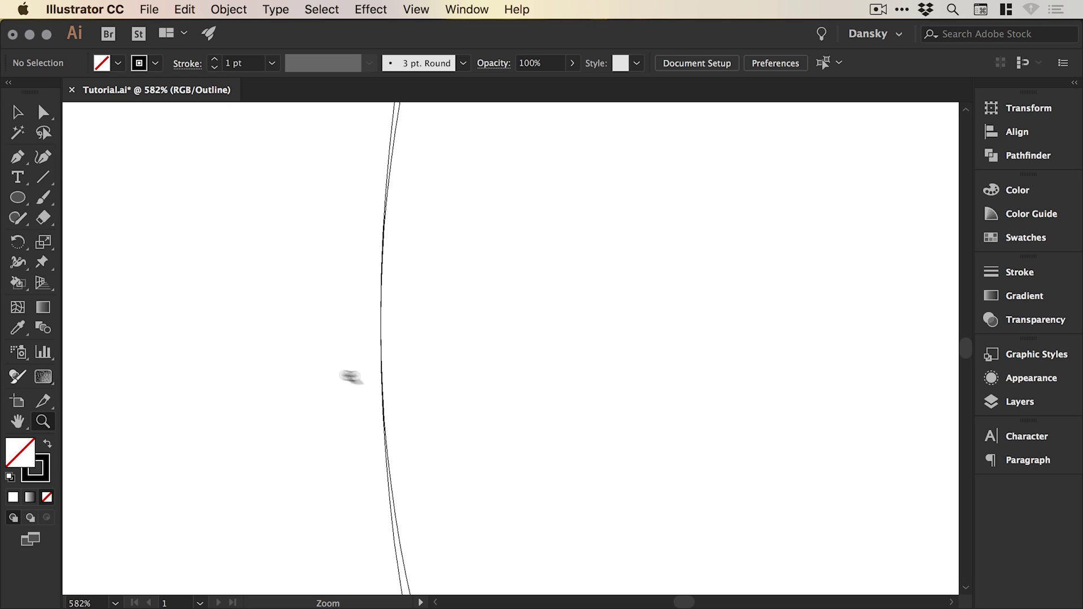
drag(328, 286, 500, 434)
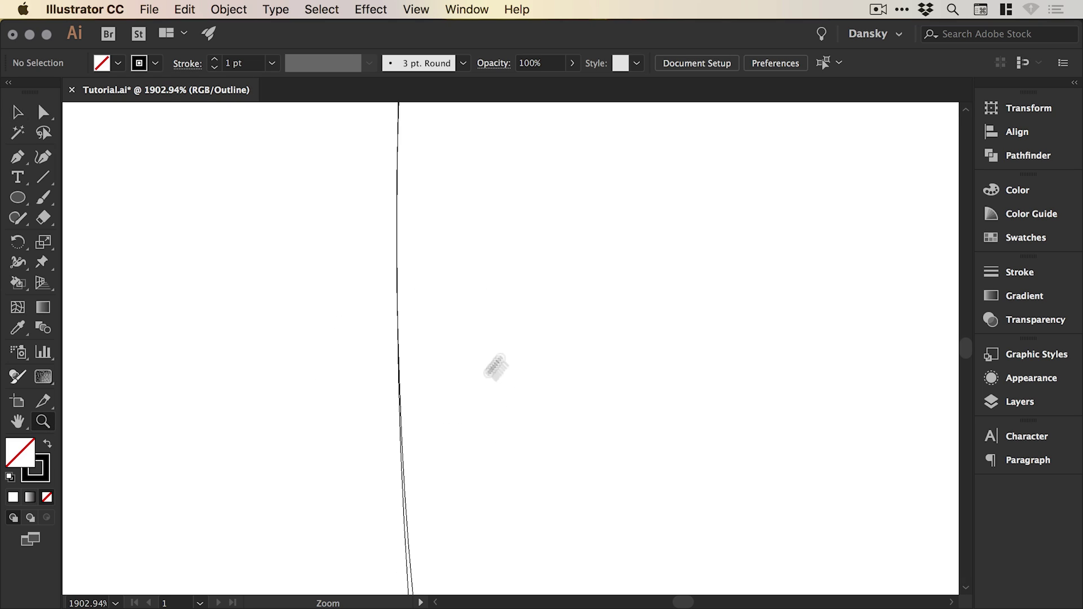
key(v)
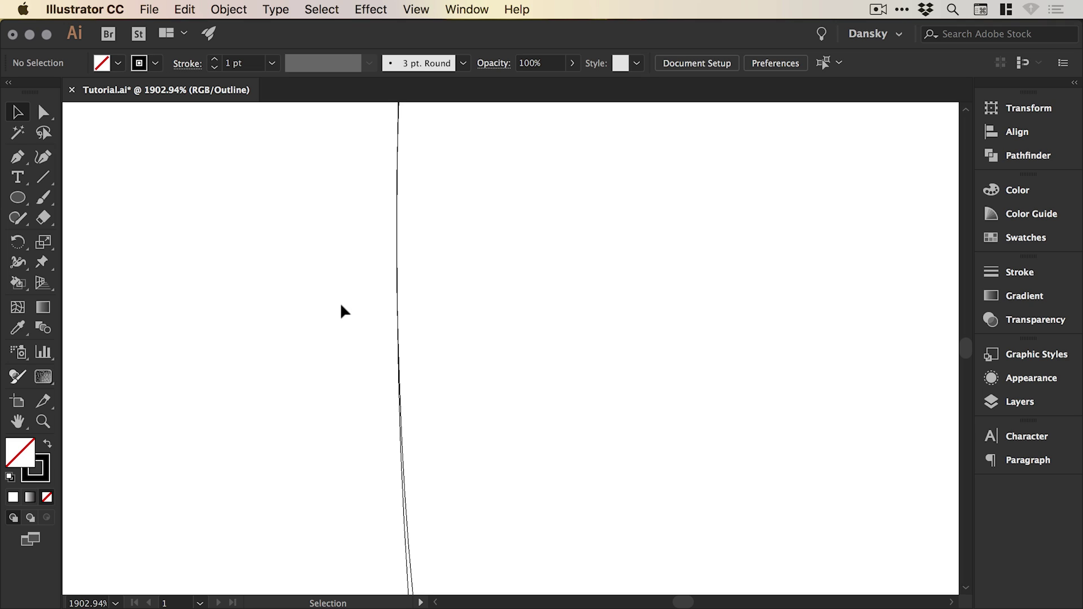
key(super+0)
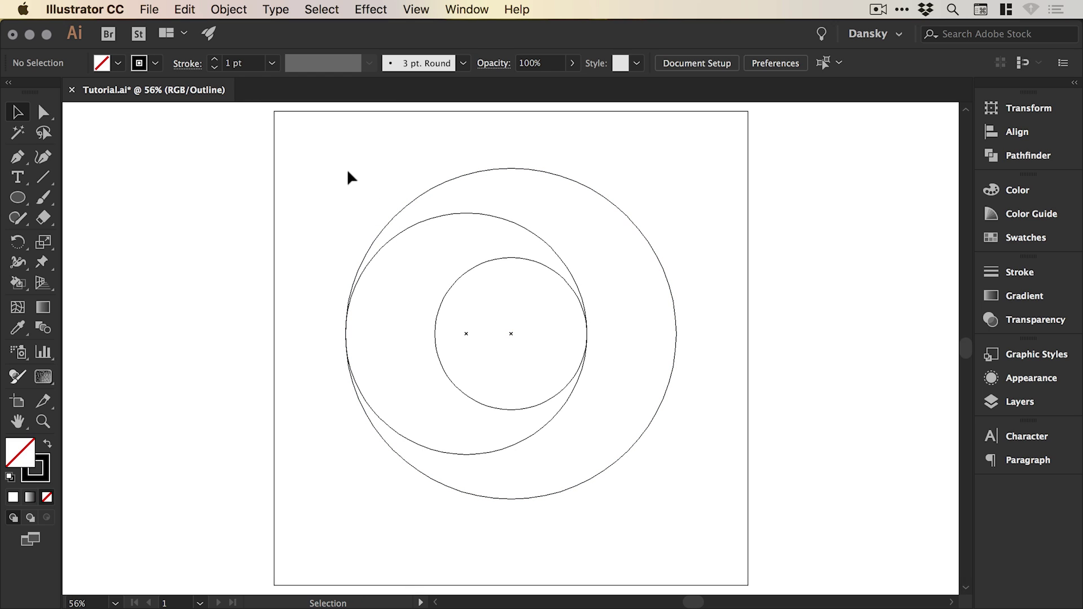
- Duplicate the medium circle and shift the copy horizontally until it touches the large circle's right edge
click(473, 213)
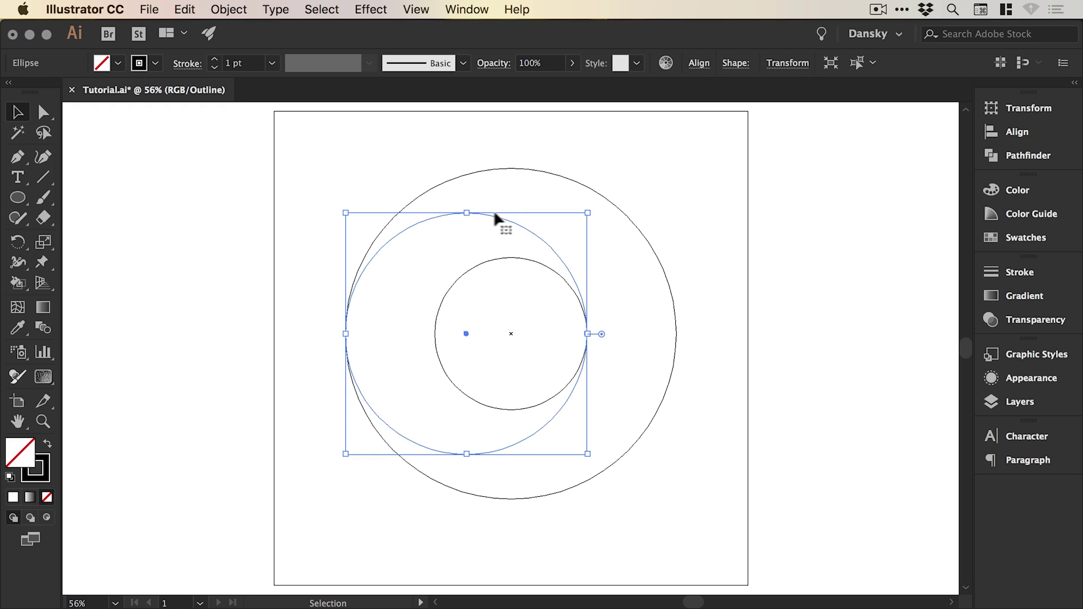
click(186, 9)
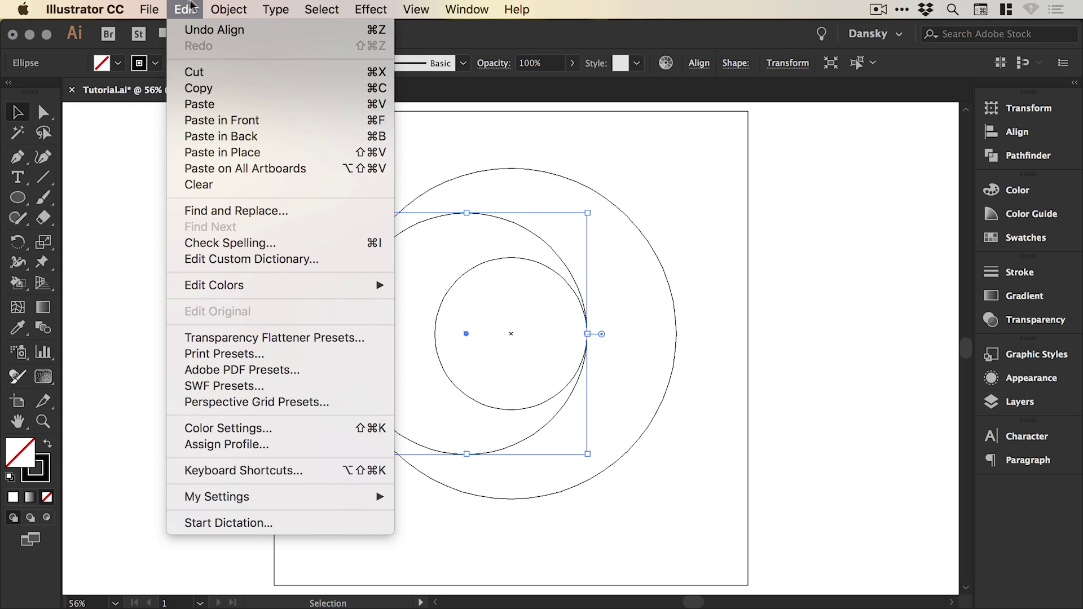
click(186, 7)
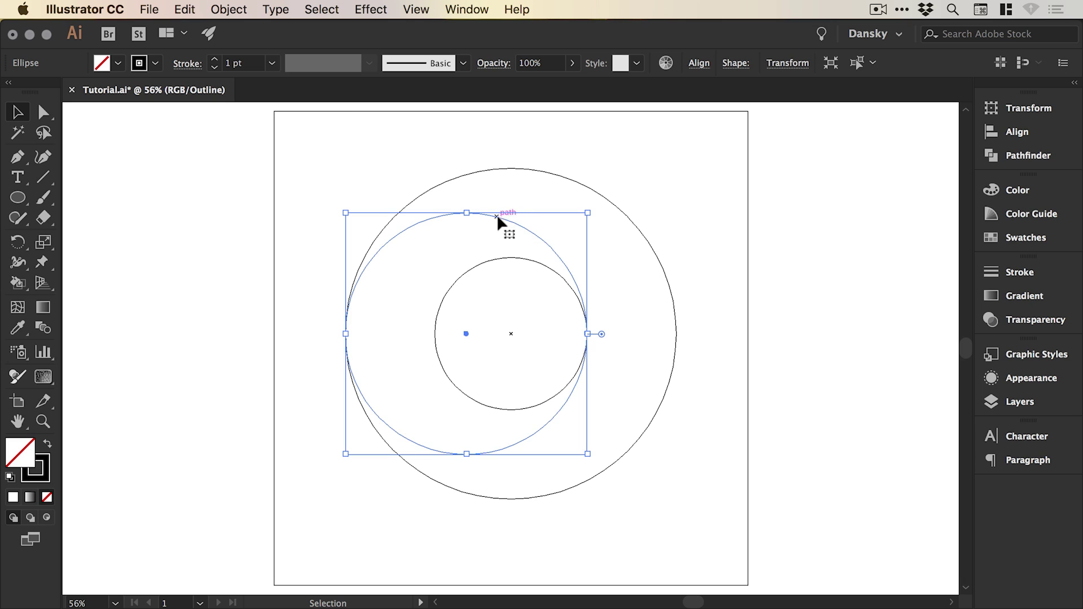
drag(495, 215, 587, 229)
click(757, 222)
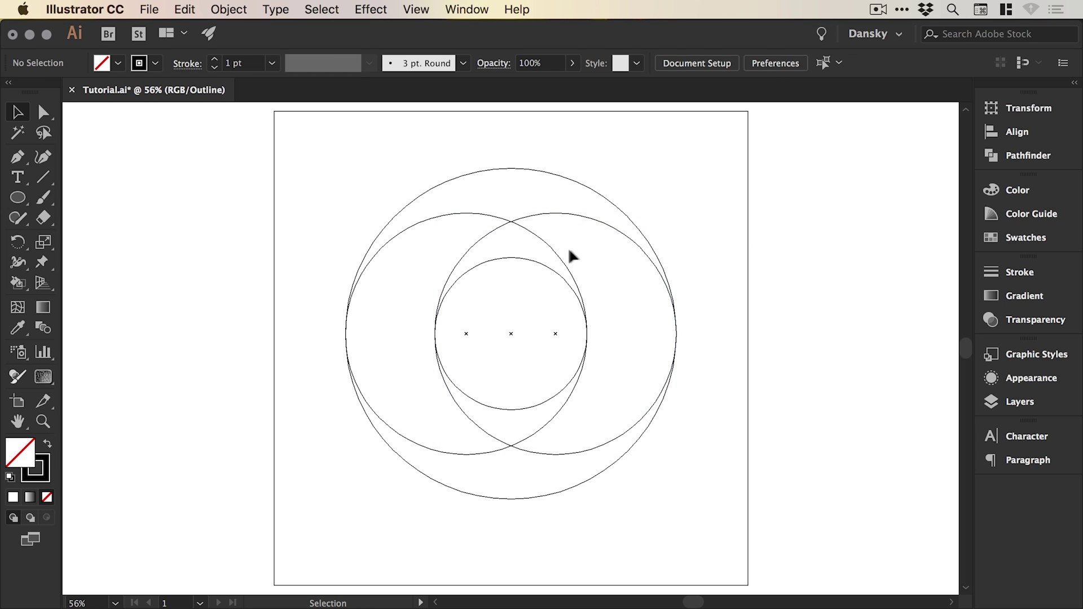
- Duplicate both medium circles in place and rotate the pair 90° to form a vertical pair inside the large circle
click(445, 216)
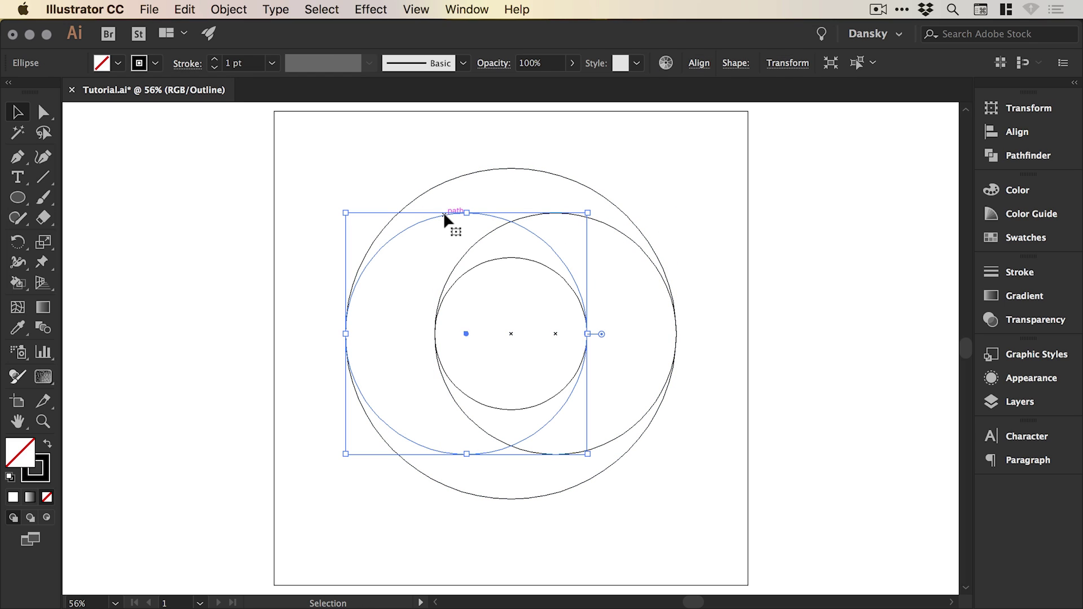
shift+click(609, 225)
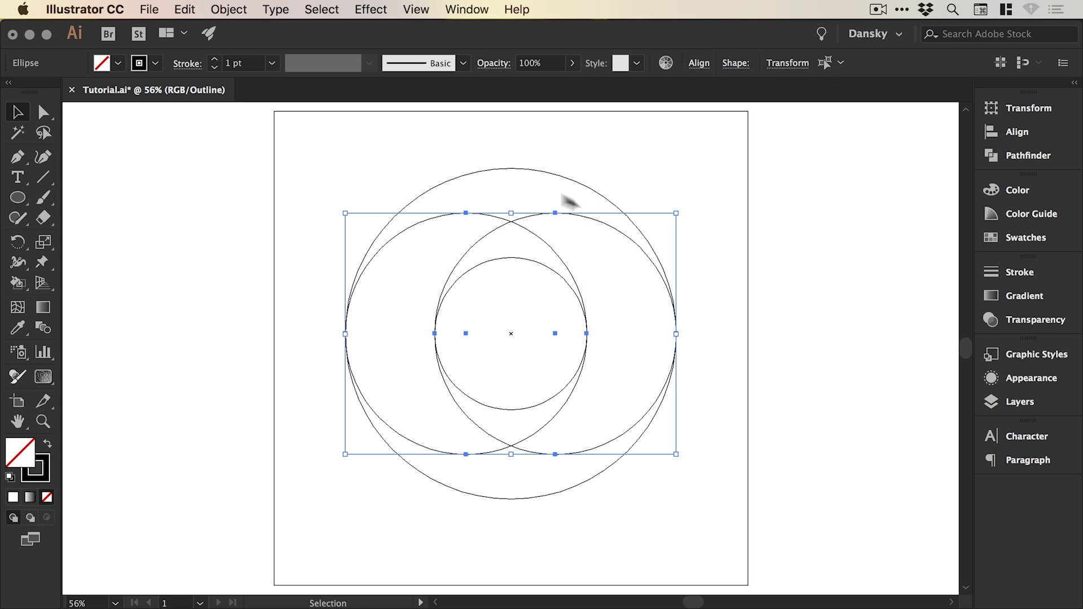
click(196, 10)
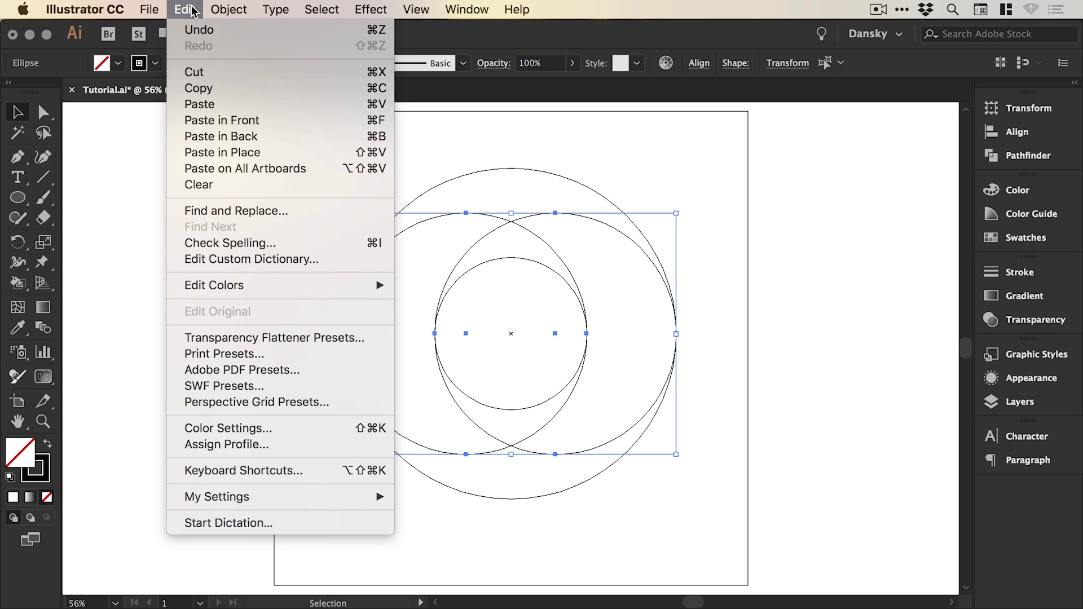
click(198, 89)
click(183, 10)
click(226, 153)
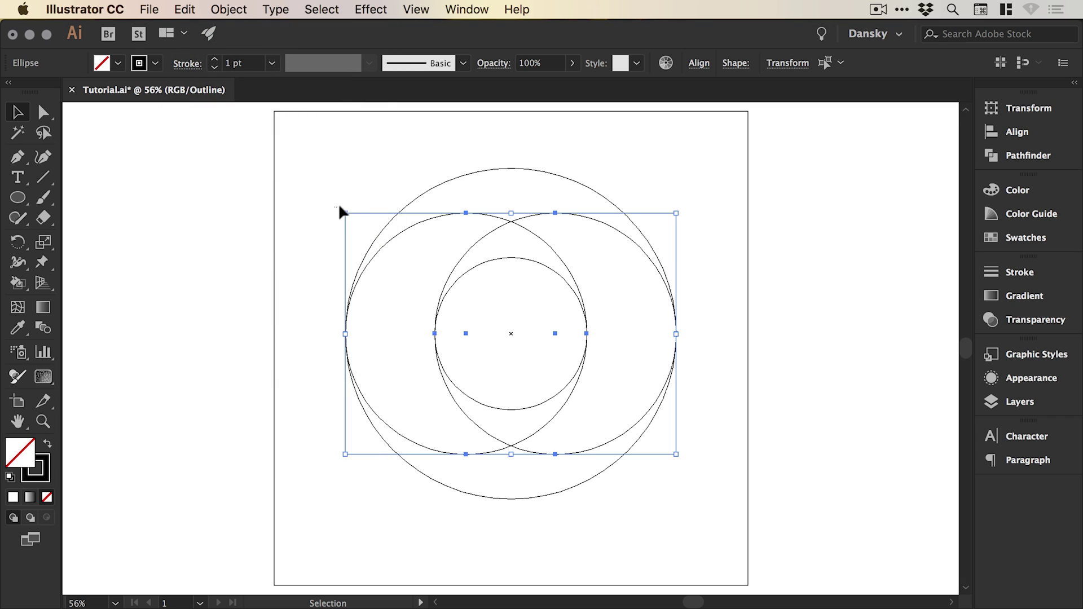
drag(381, 185, 380, 185)
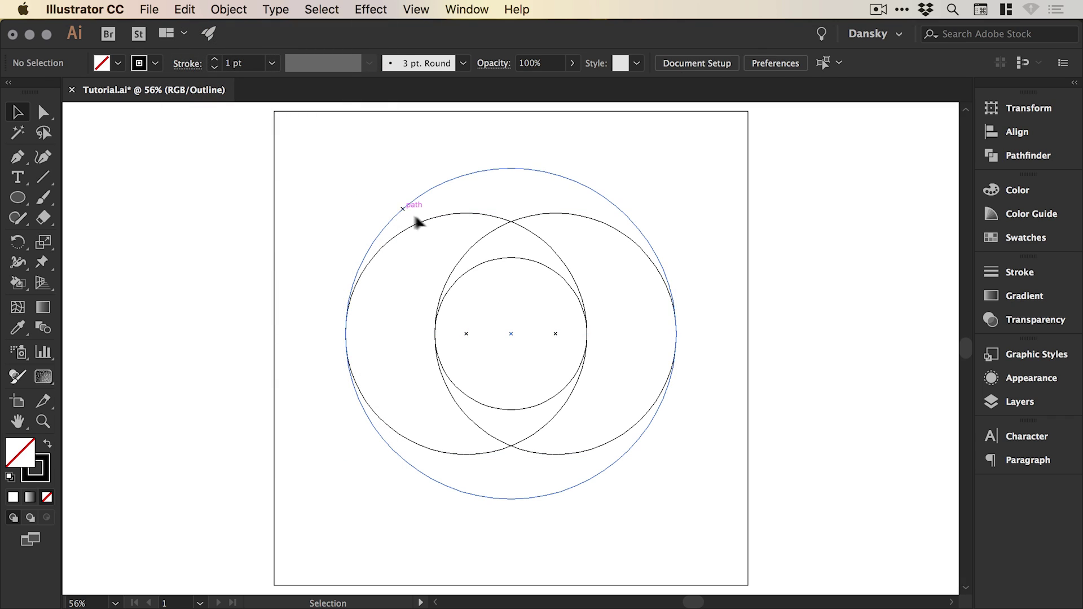
click(443, 216)
shift+click(570, 215)
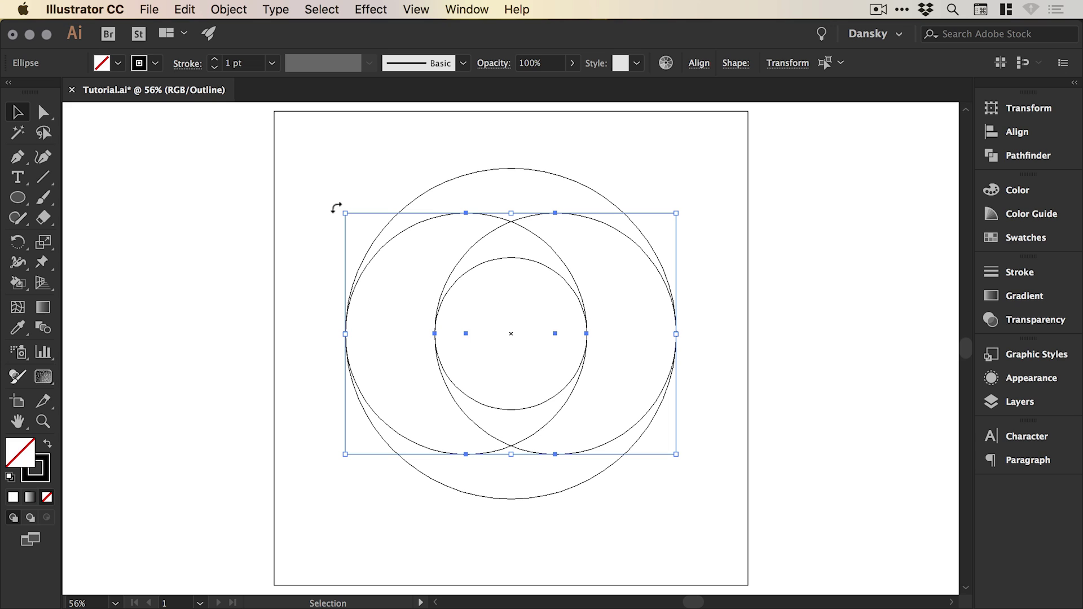
drag(337, 208, 554, 181)
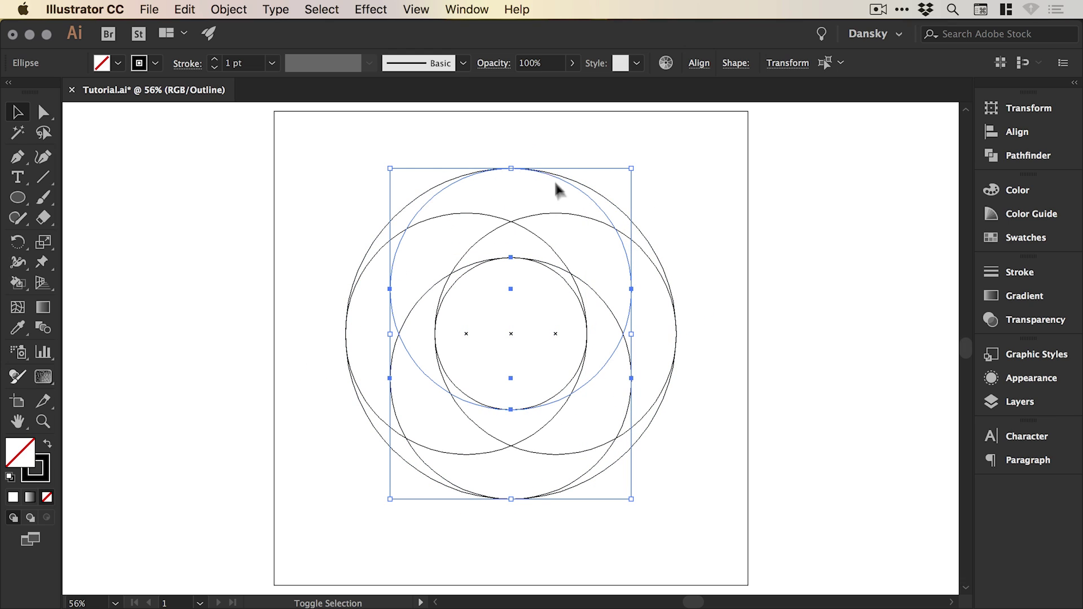
click(686, 187)
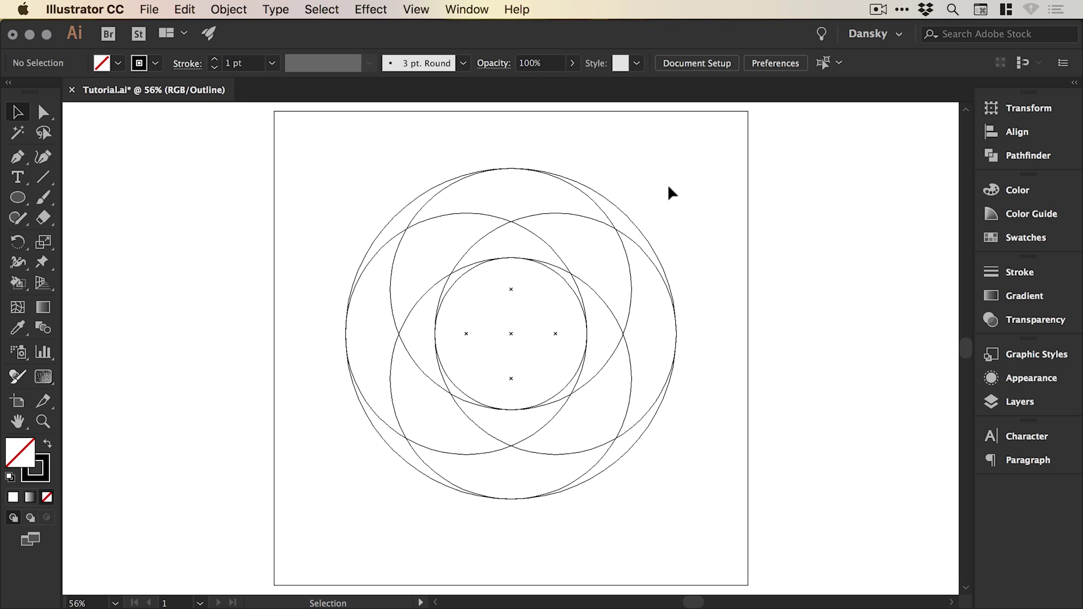
- Select all the overlapping circles and activate the Shape Builder tool
drag(333, 155, 651, 524)
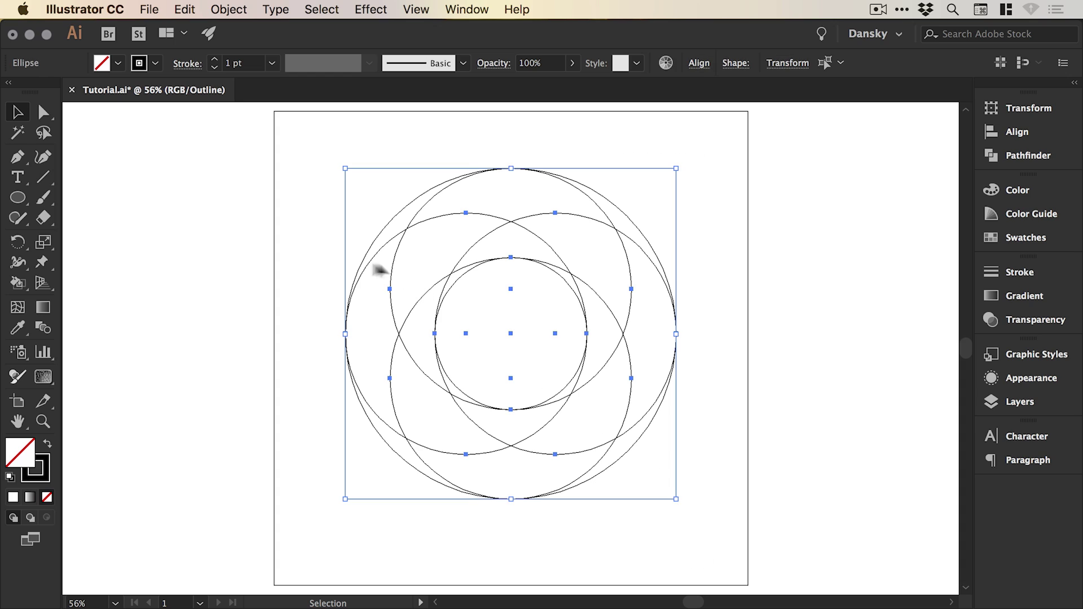
click(18, 284)
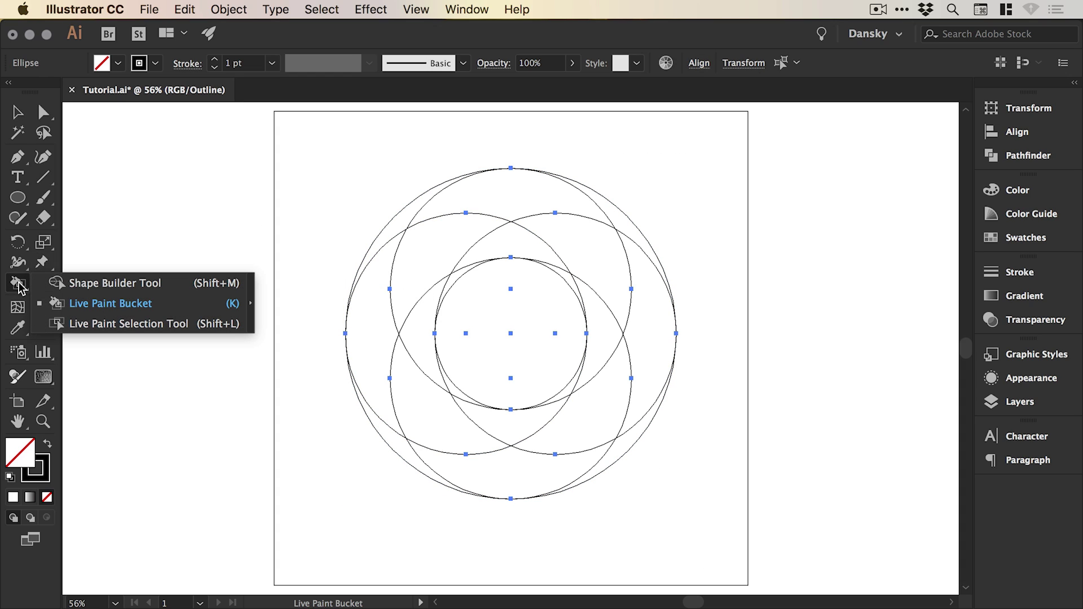
click(85, 284)
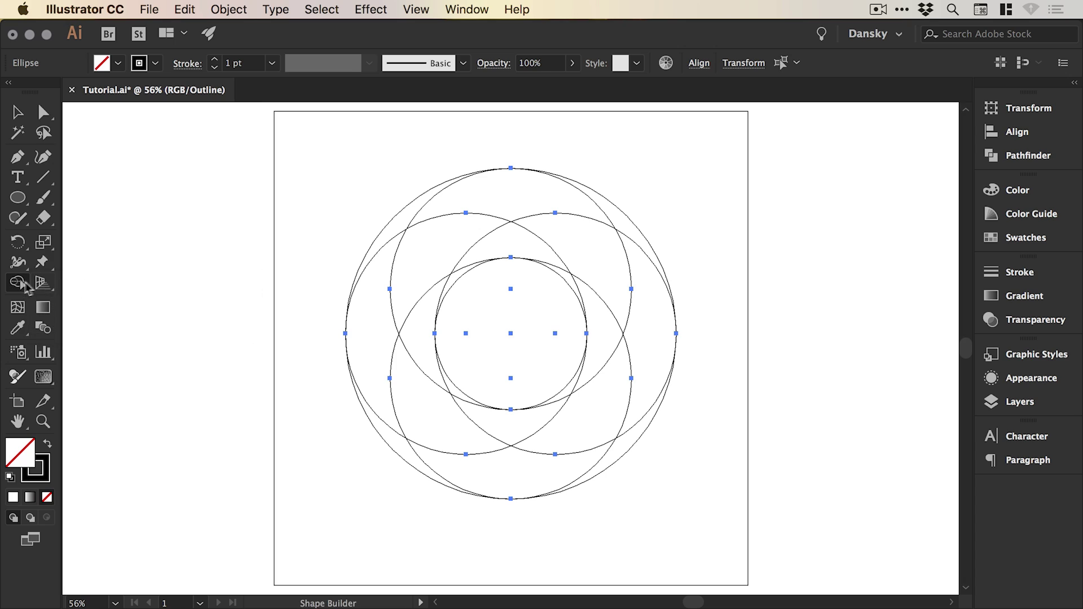
click(19, 284)
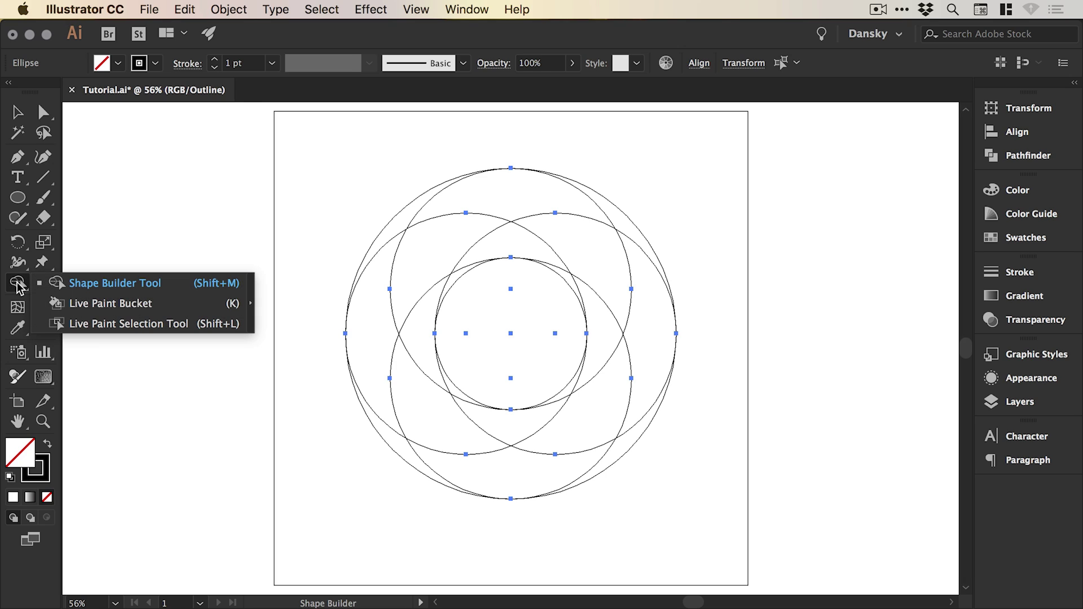
click(108, 283)
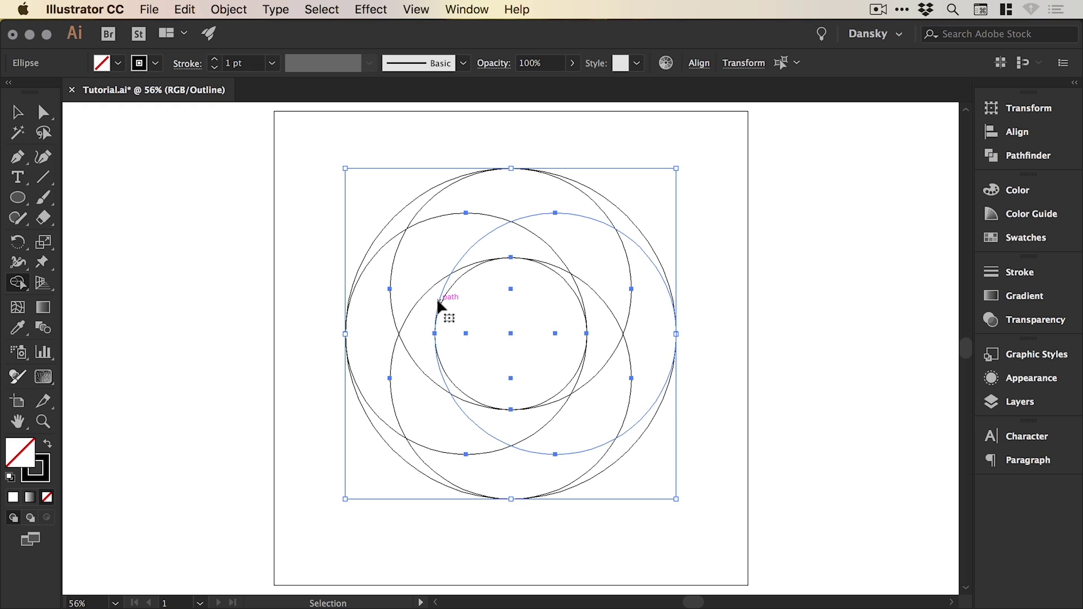
key(super+equal)
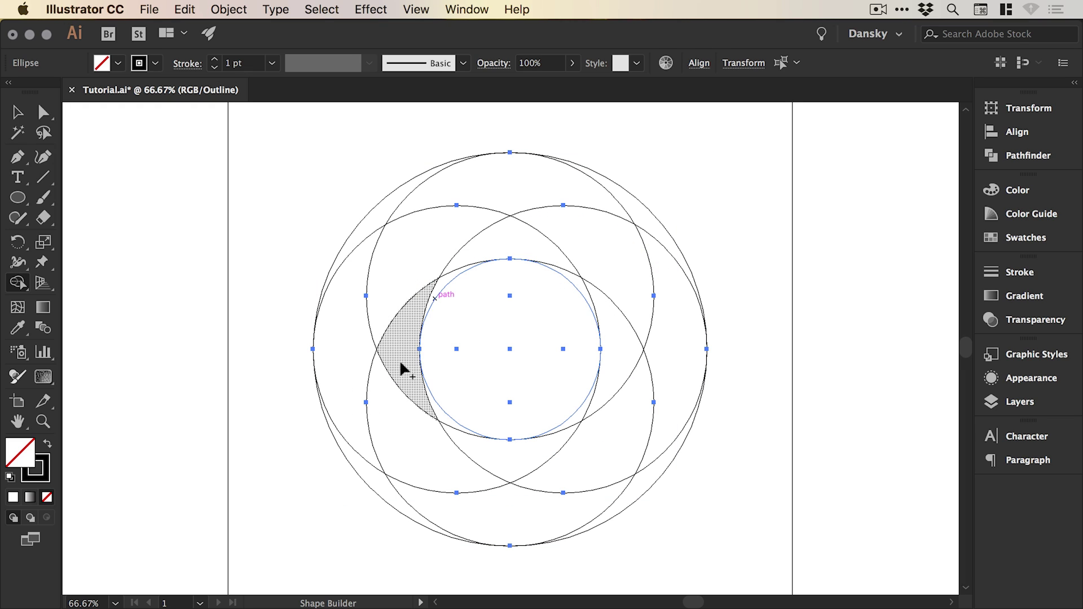
mouse_move(402, 359)
mouse_down()
mouse_move(356, 321)
mouse_move(389, 254)
mouse_move(503, 189)
mouse_move(628, 176)
mouse_up()
key(super)
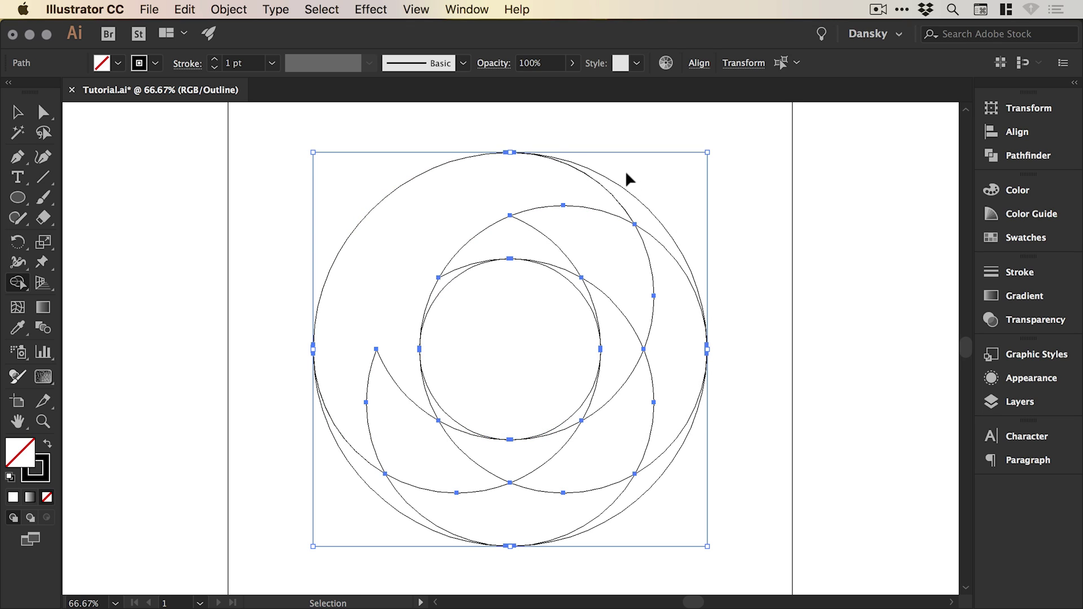
key(super+z)
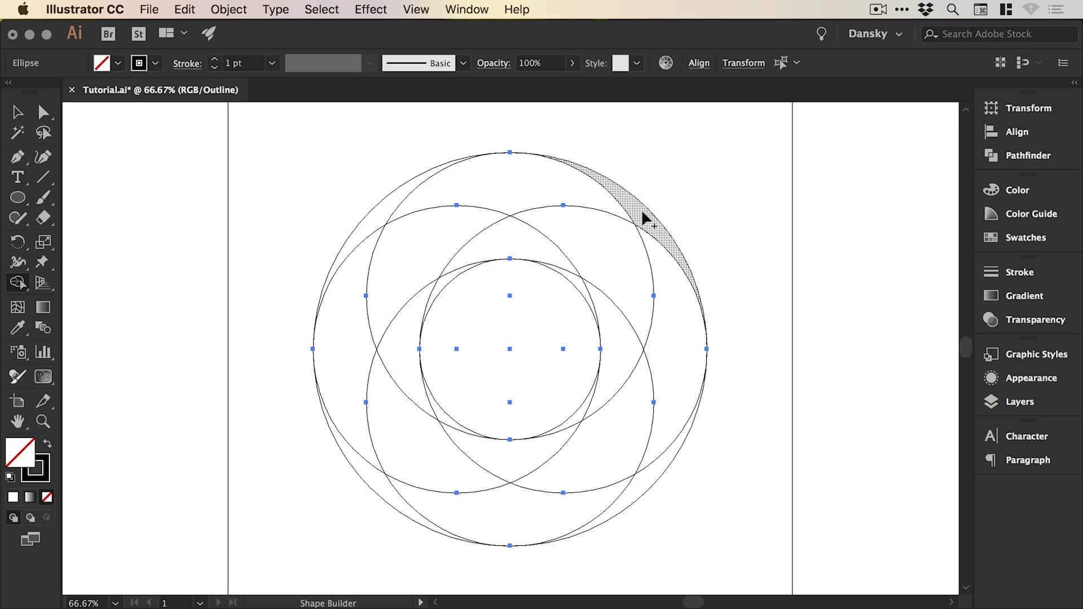
- Merge the regions between the circles with Shape Builder into two opposing swirl shapes around the central circle
mouse_move(641, 212)
mouse_down()
mouse_move(549, 181)
mouse_move(489, 182)
mouse_move(441, 218)
mouse_move(395, 216)
mouse_move(365, 244)
mouse_move(350, 313)
mouse_up()
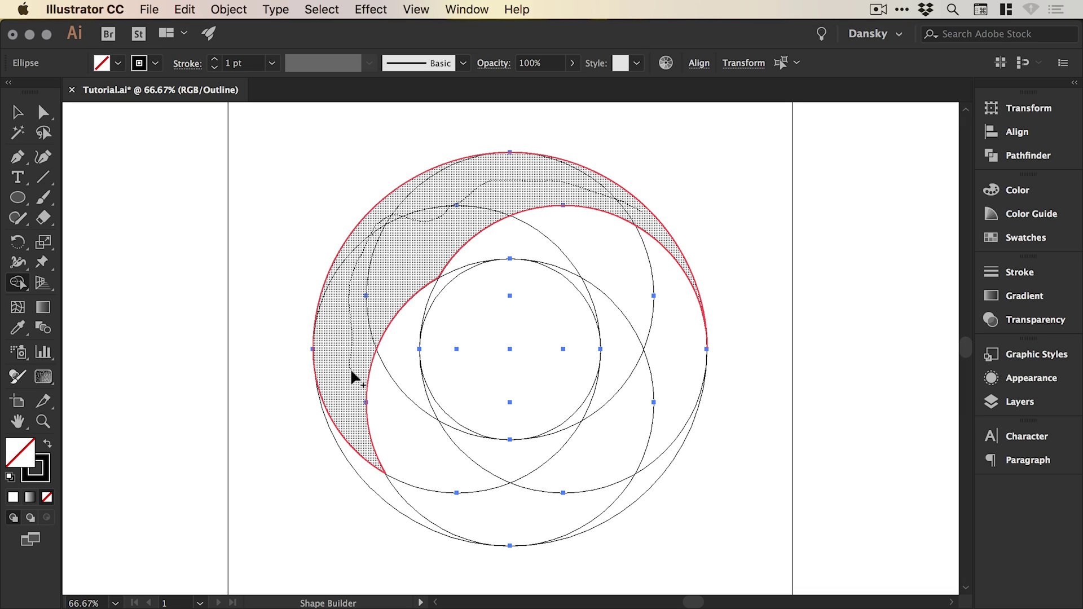
mouse_move(354, 386)
mouse_down()
mouse_move(375, 400)
mouse_move(399, 375)
mouse_move(406, 396)
mouse_move(478, 452)
mouse_move(543, 455)
mouse_move(568, 427)
mouse_move(647, 433)
mouse_up()
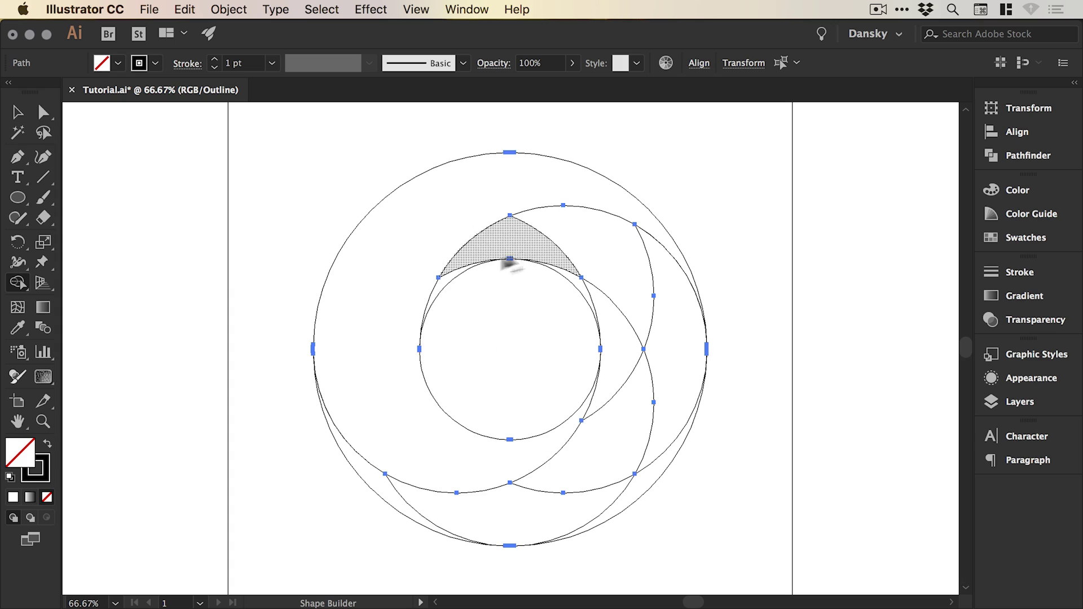
mouse_move(441, 279)
mouse_down()
mouse_move(518, 249)
mouse_move(595, 248)
mouse_move(594, 276)
mouse_move(580, 282)
mouse_move(630, 317)
mouse_move(662, 316)
mouse_move(671, 332)
mouse_move(658, 386)
mouse_move(630, 437)
mouse_move(638, 477)
mouse_move(554, 507)
mouse_move(482, 514)
mouse_move(375, 481)
mouse_up()
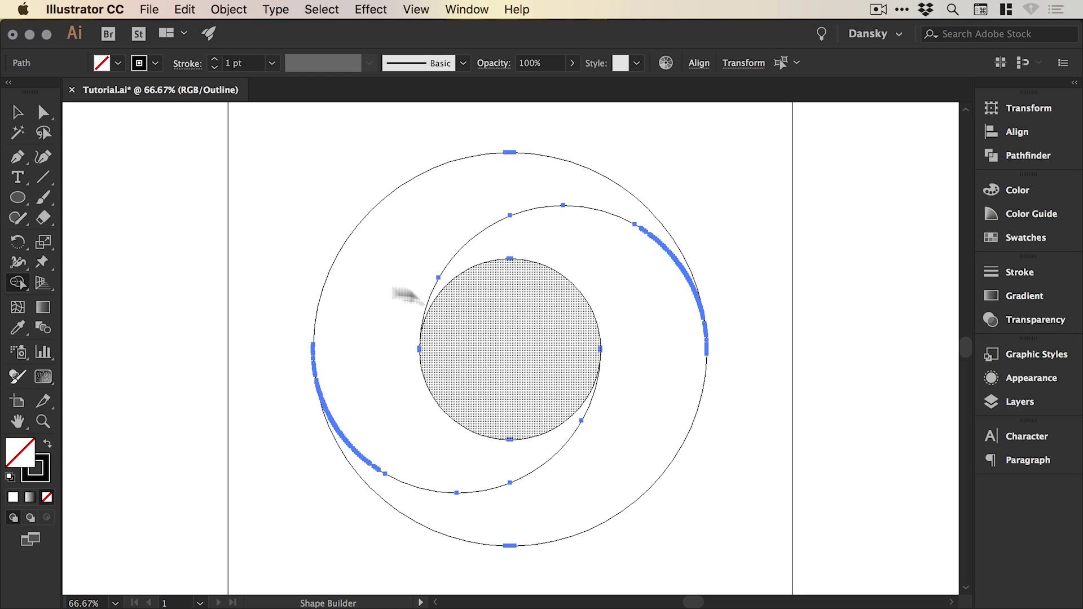
click(390, 348)
click(18, 112)
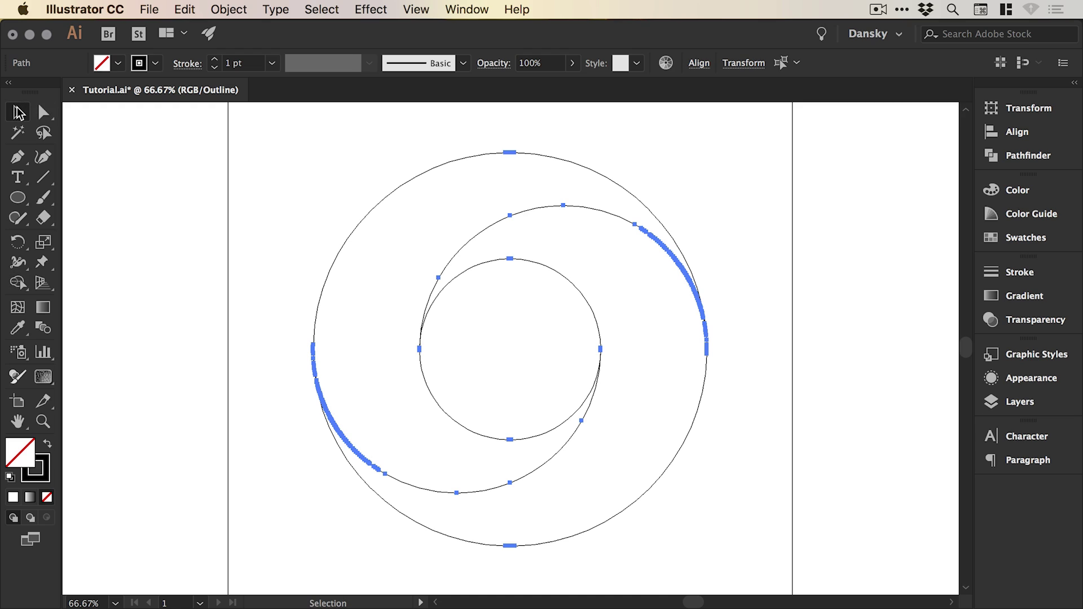
key(super+a)
click(184, 9)
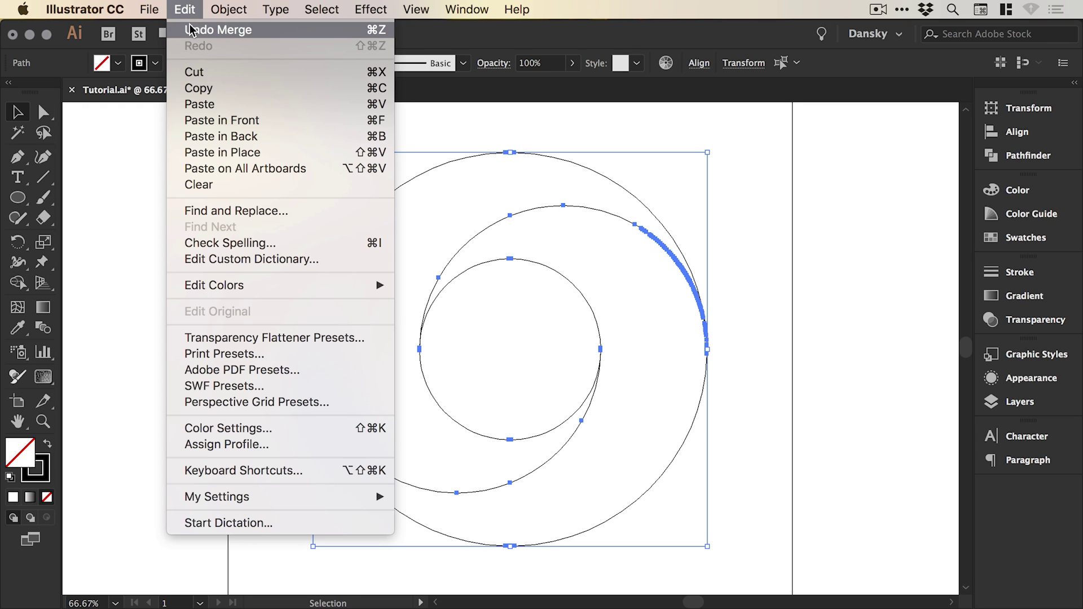
click(218, 29)
click(267, 184)
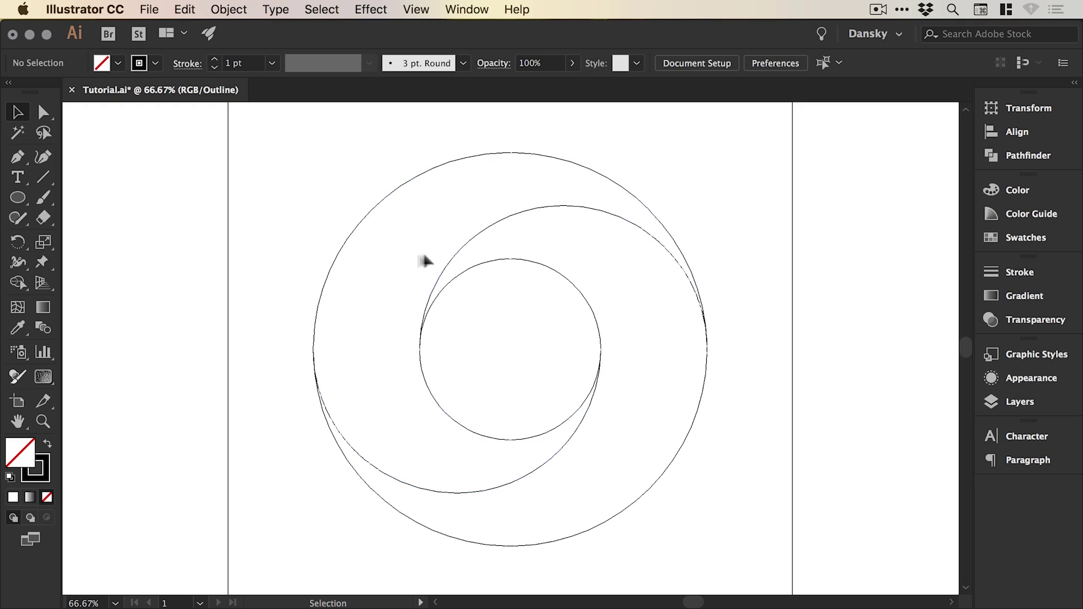
- Duplicate the whole swirl design in place and rotate the copy 90° to make a four-arm spiral
key(super+0)
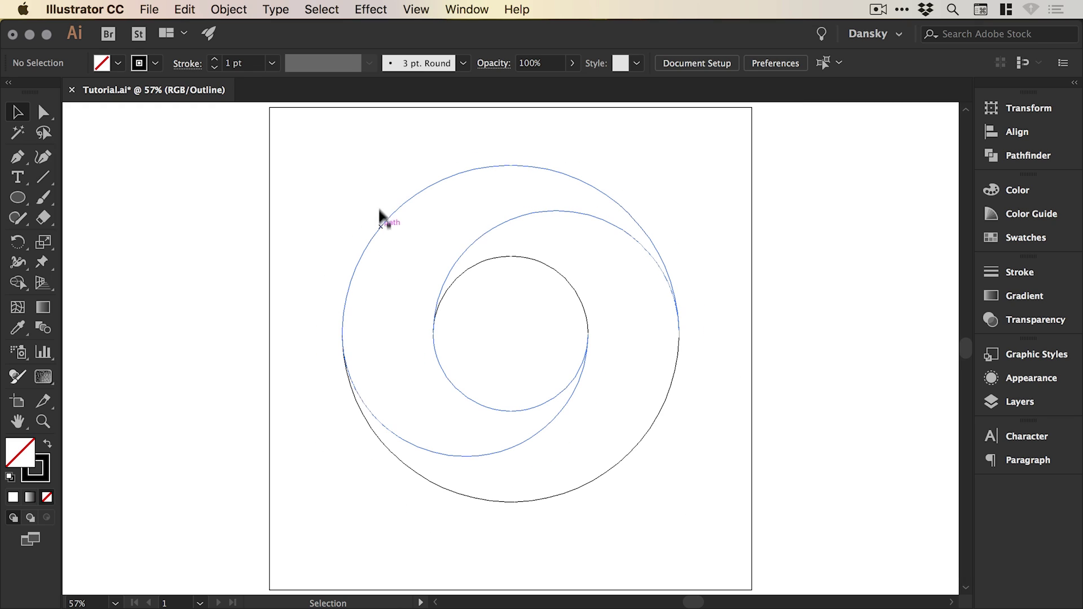
drag(305, 159, 693, 553)
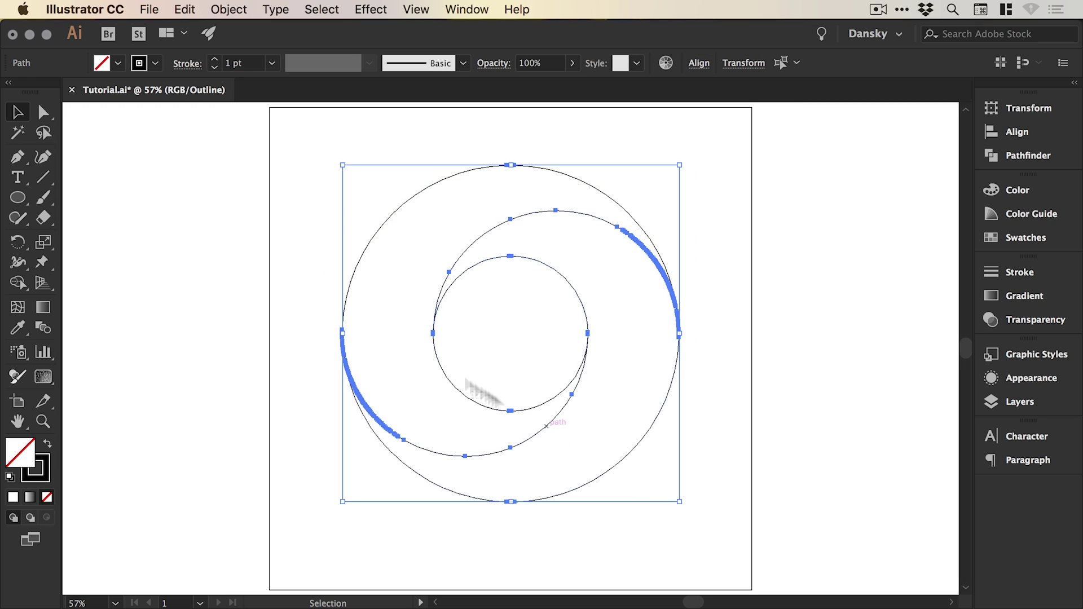
click(185, 9)
click(190, 89)
click(184, 9)
click(198, 153)
drag(333, 157, 643, 225)
click(812, 242)
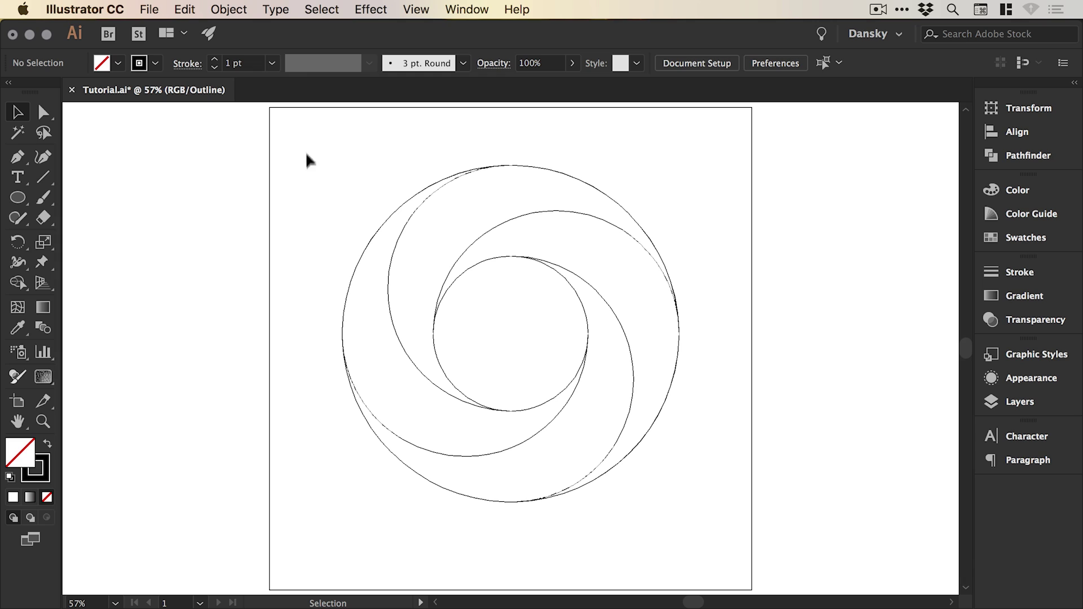
- Duplicate the four-arm spiral in place and rotate the copy 45° clockwise to make an eight-arm spiral
drag(308, 161, 717, 533)
click(184, 11)
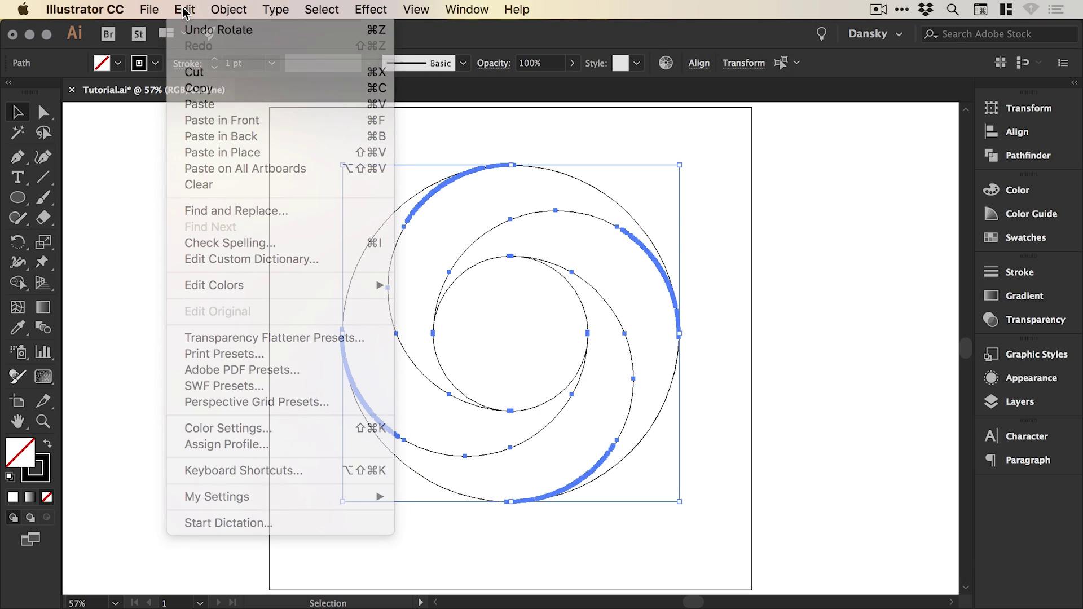
click(189, 88)
click(185, 10)
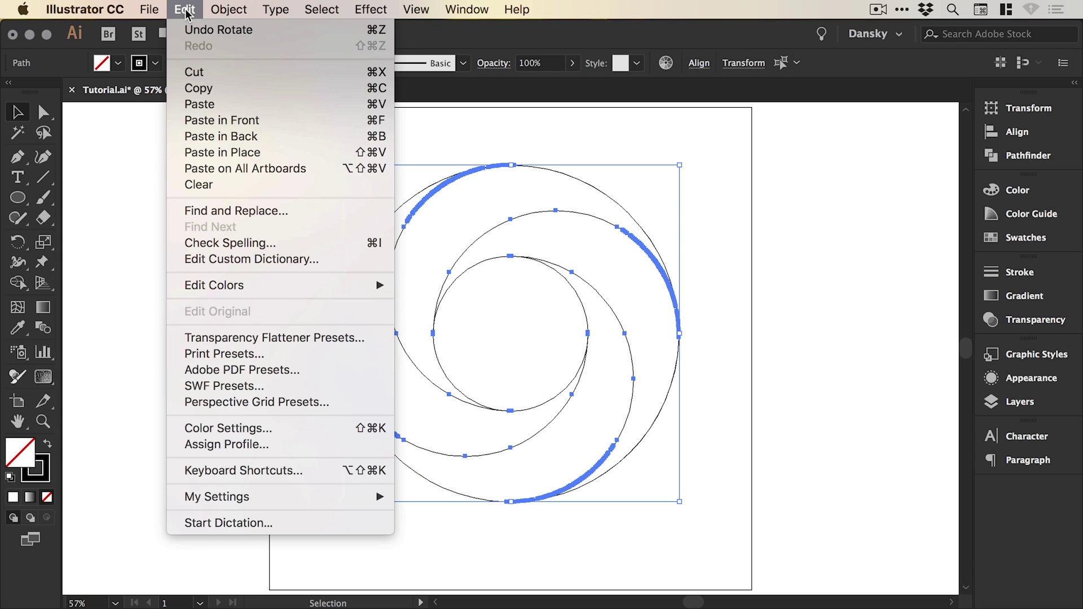
click(208, 153)
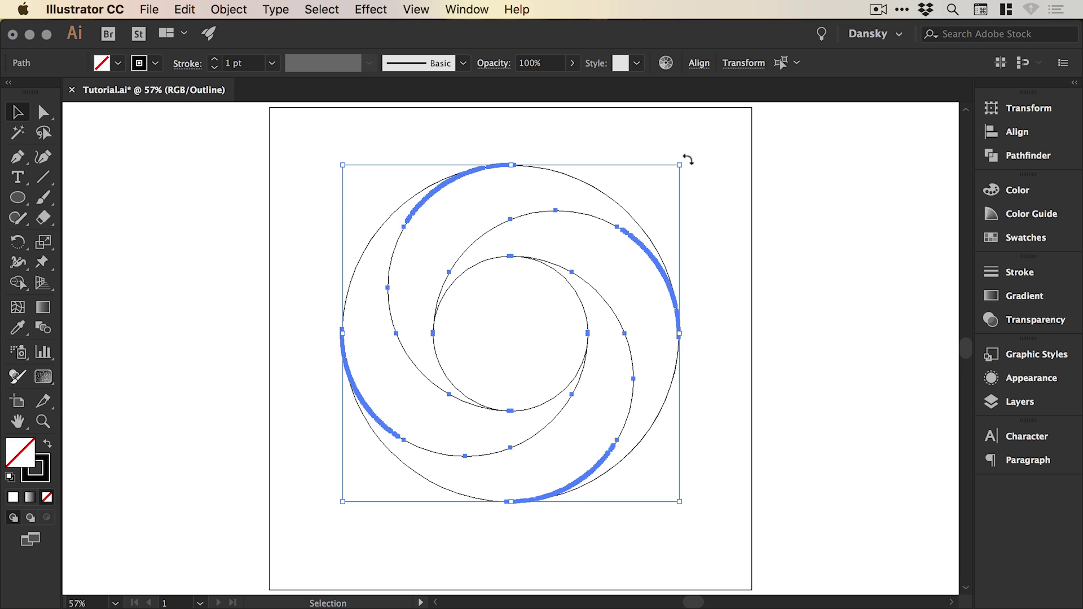
drag(688, 160, 759, 330)
click(800, 310)
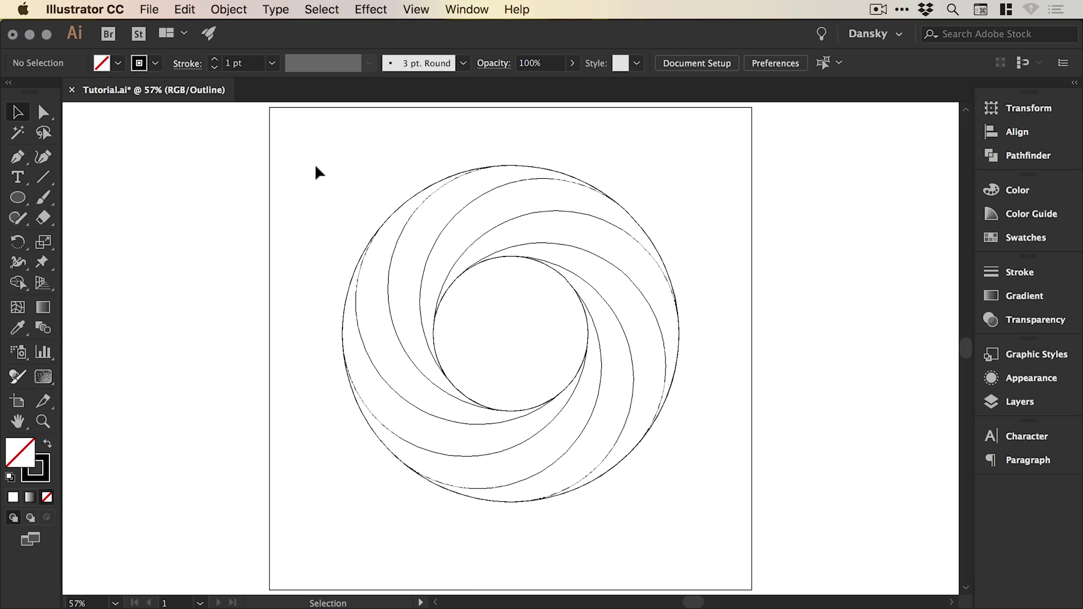
- Switch to Preview mode and examine the stroke thickness where the arcs overlap near the inner and outer circles
key(super+y)
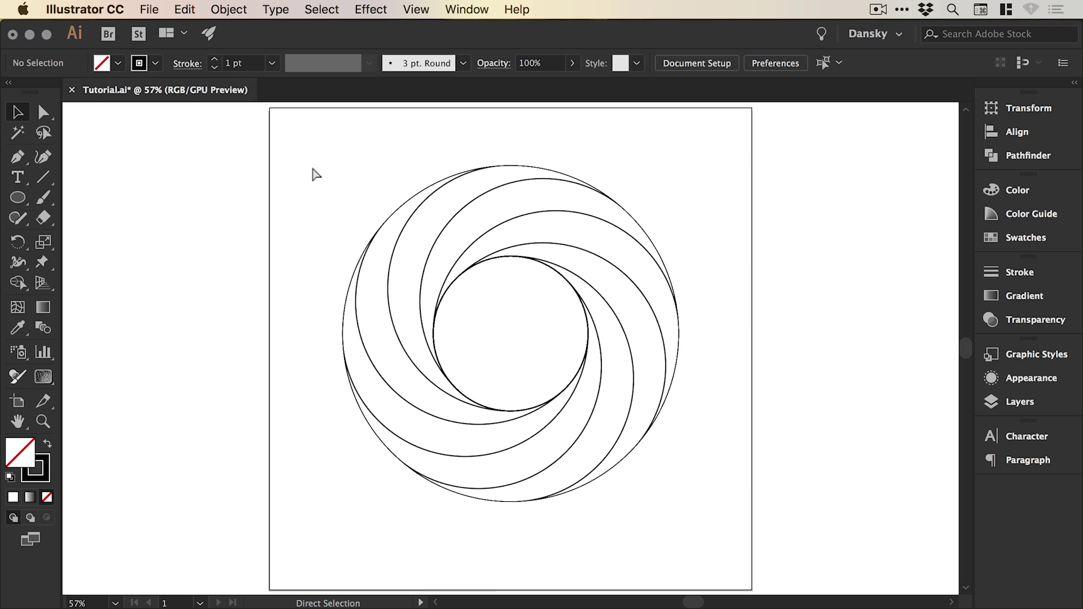
key(super+space)
drag(356, 234, 667, 418)
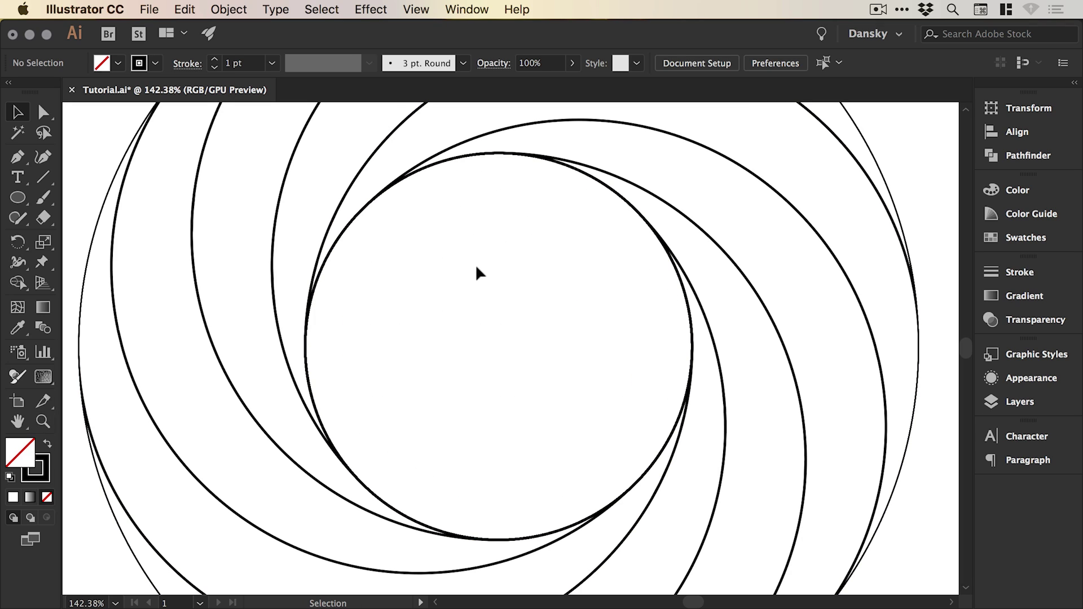
key(super+space)
drag(387, 419, 263, 526)
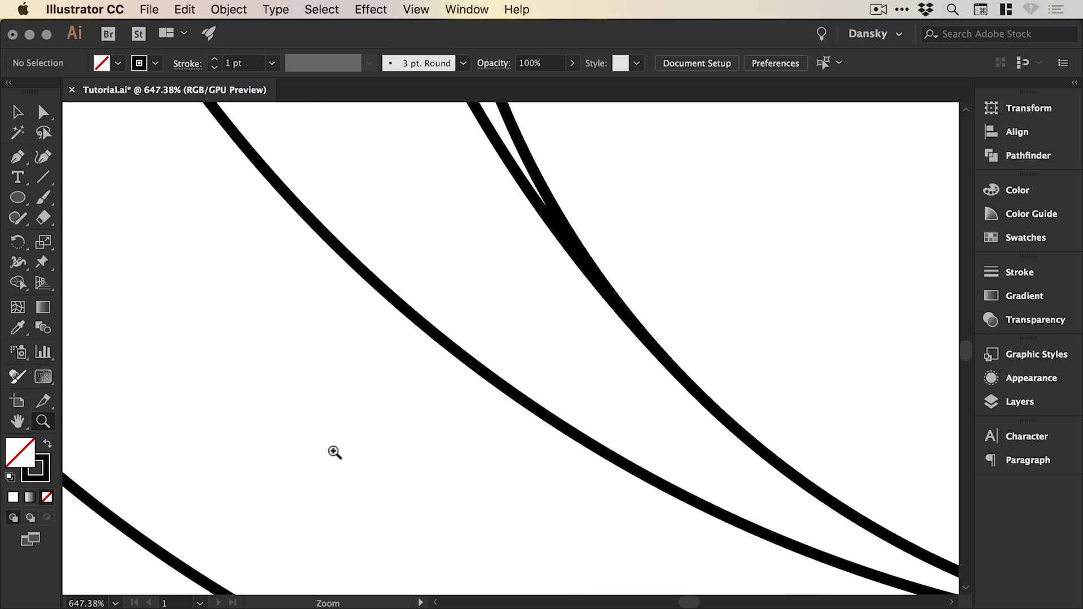
key(space)
drag(334, 452, 496, 282)
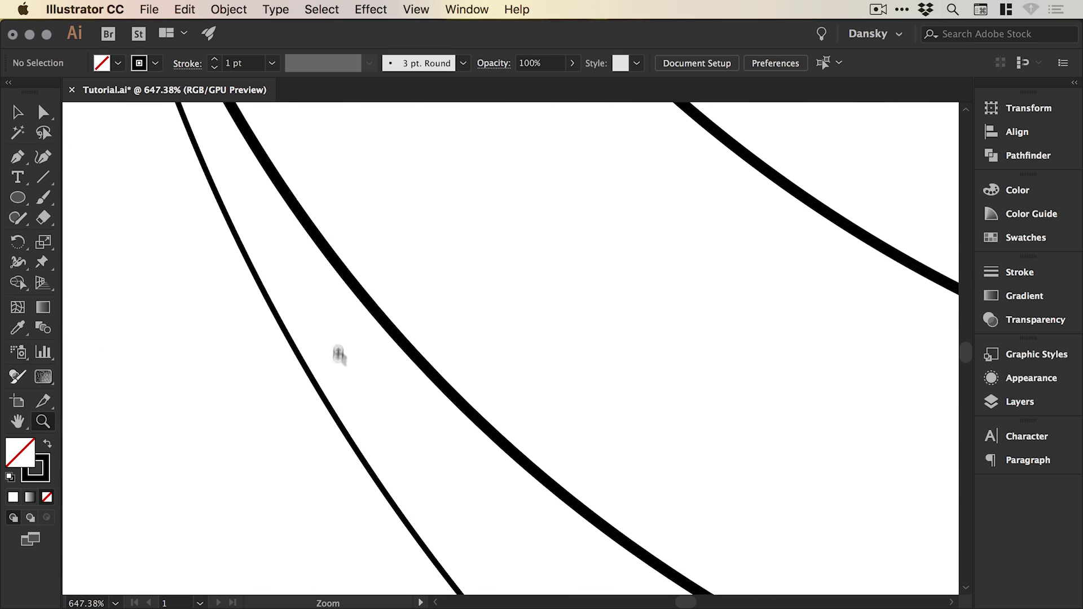
key(super+0)
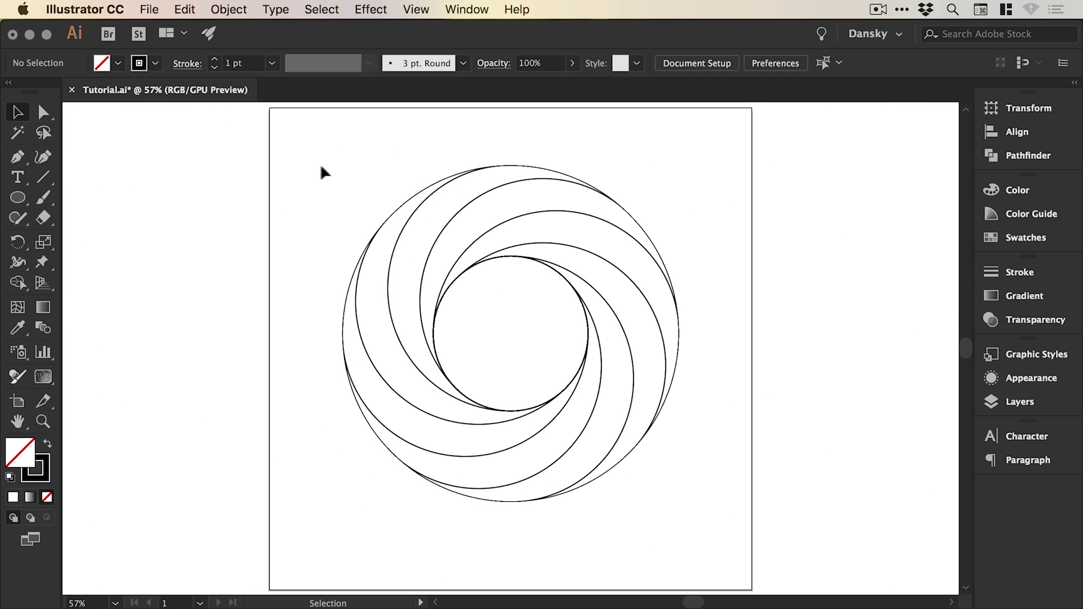
- Remove the stroke from all the spiral shapes and return to Outline view
drag(319, 155, 742, 564)
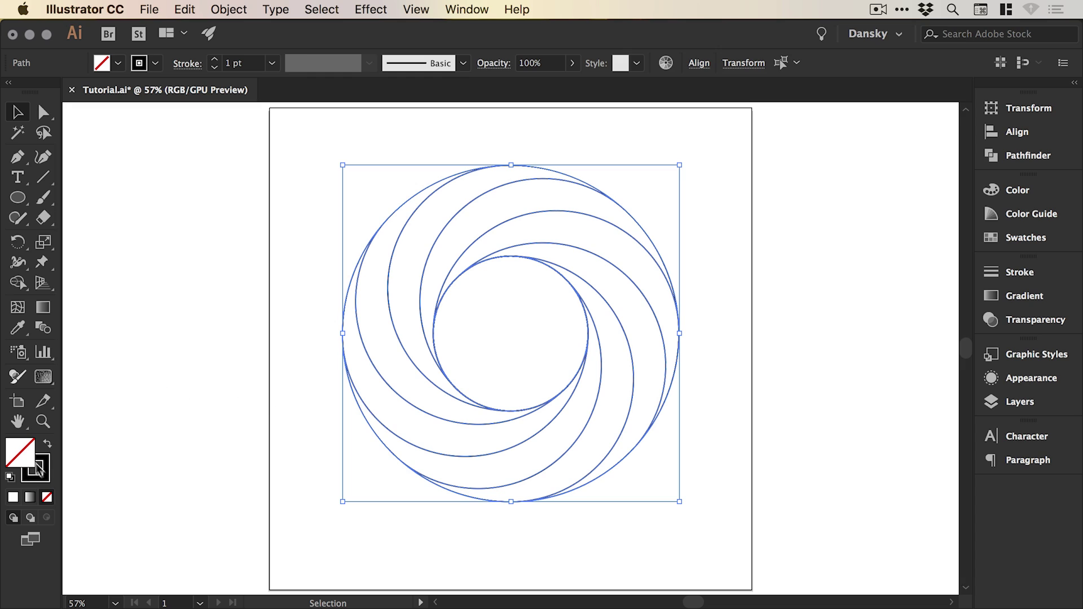
click(46, 474)
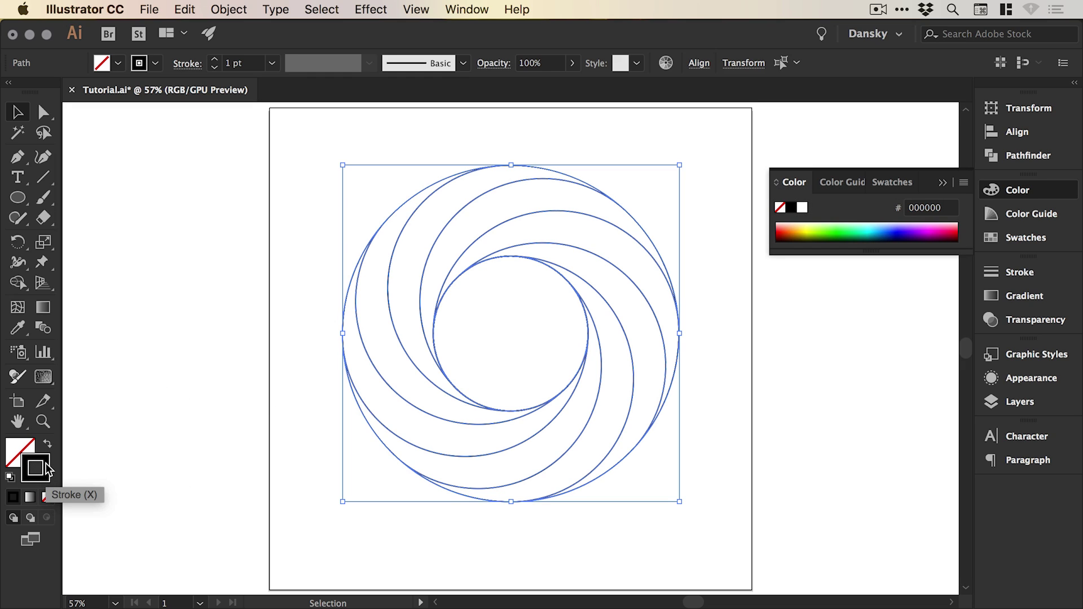
click(46, 497)
click(297, 316)
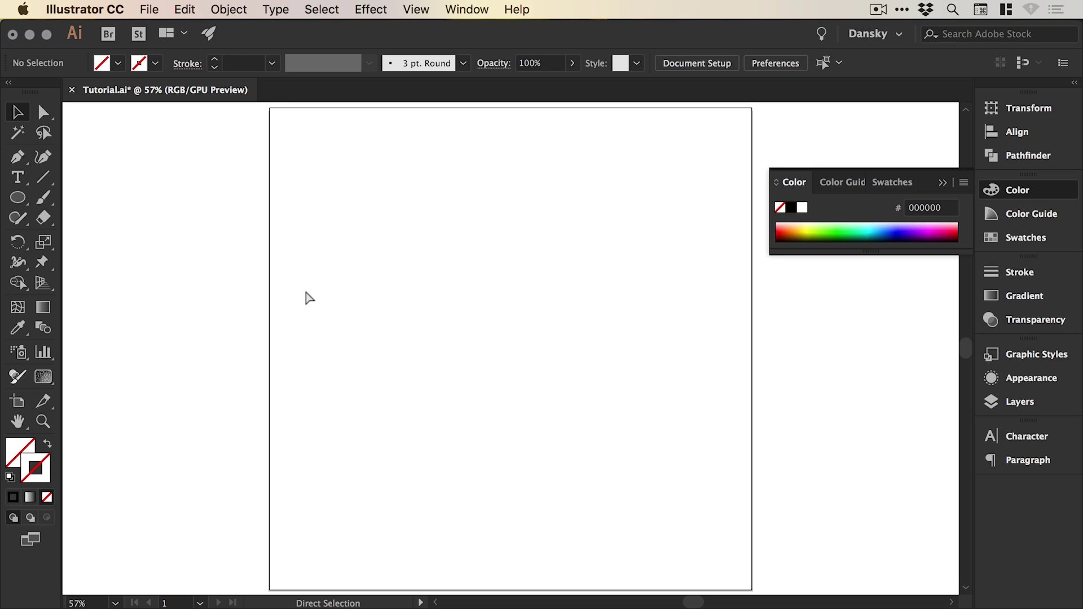
key(super+y)
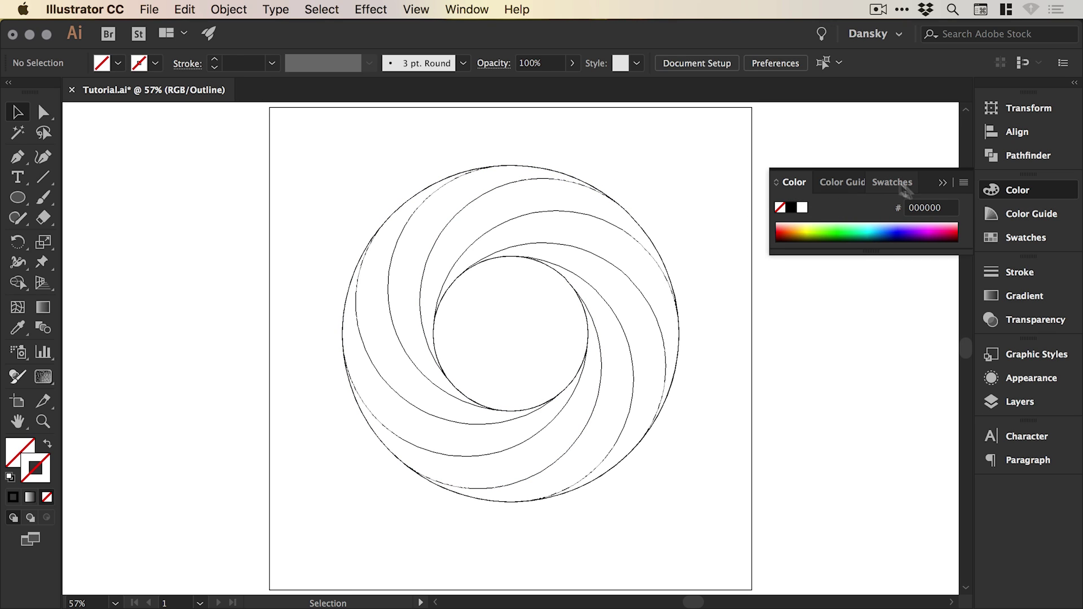
click(990, 190)
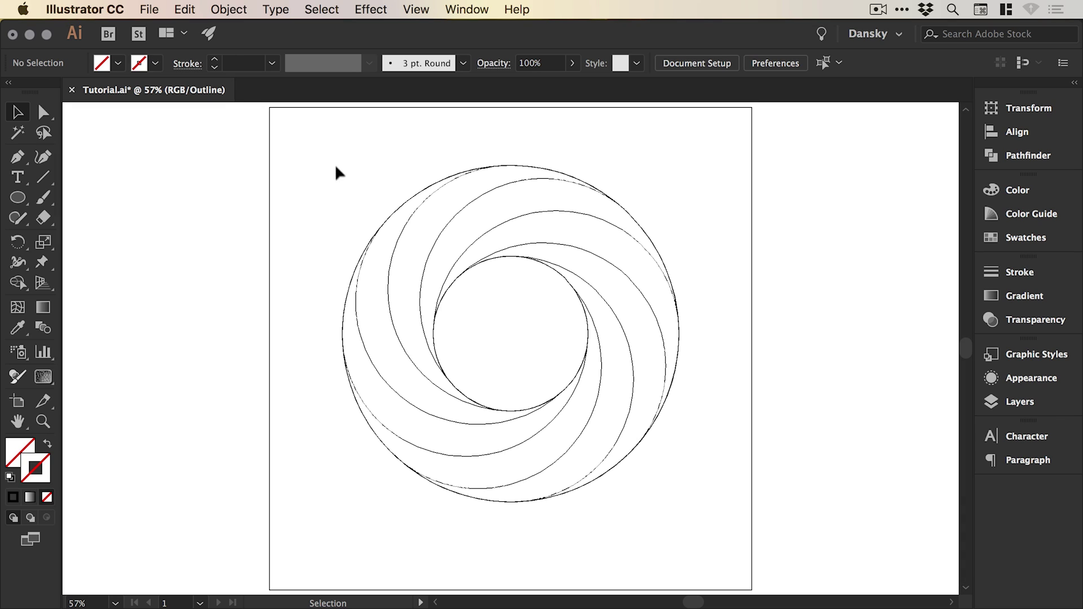
- Convert all the spiral paths into a single Live Paint group with the Live Paint Bucket and deselect it
drag(325, 154, 713, 530)
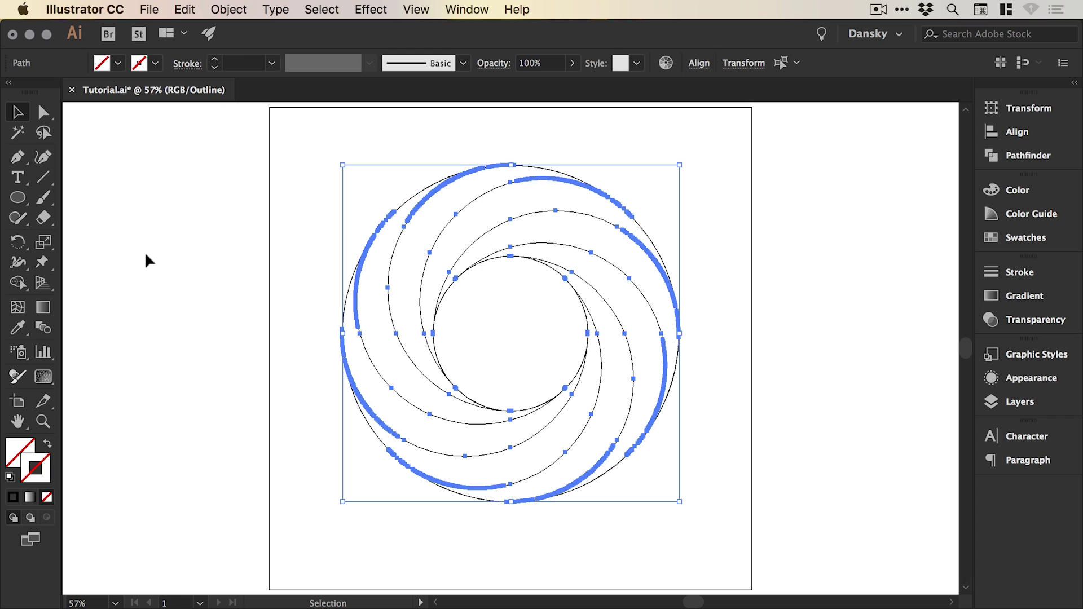
click(19, 283)
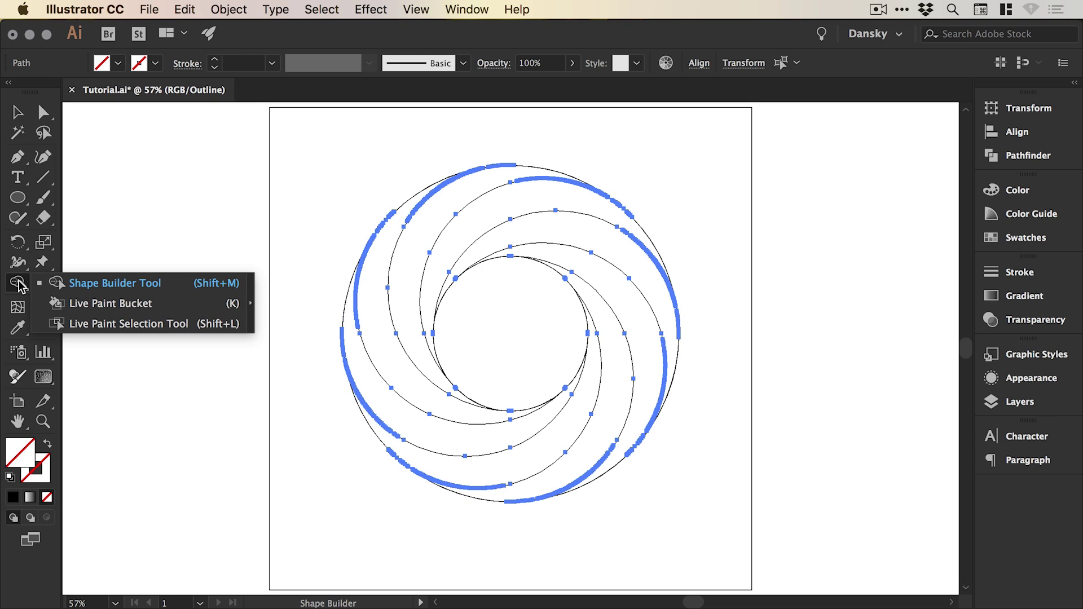
click(120, 305)
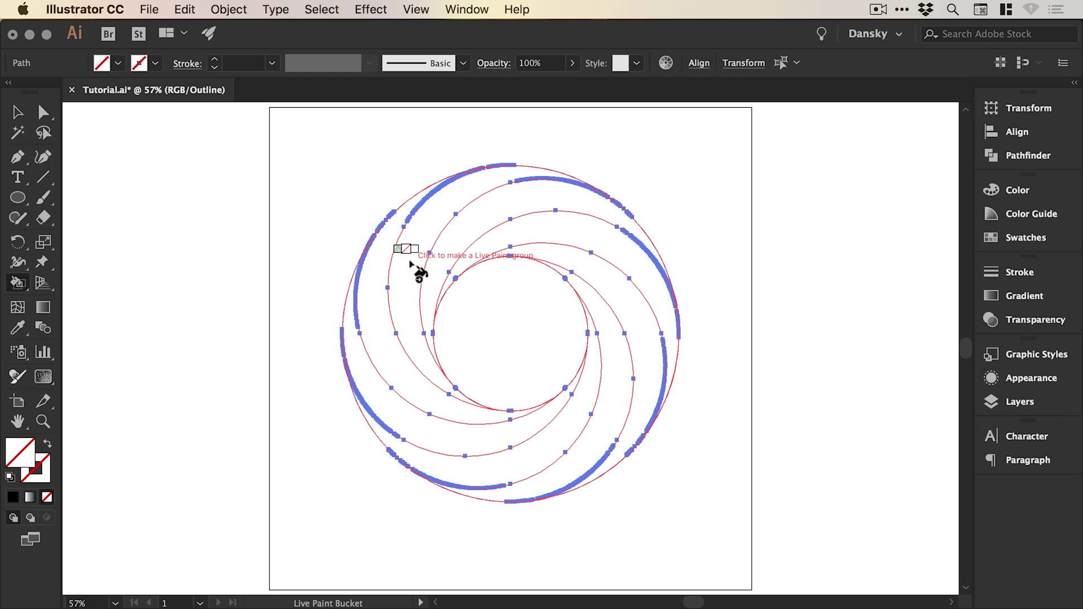
click(408, 263)
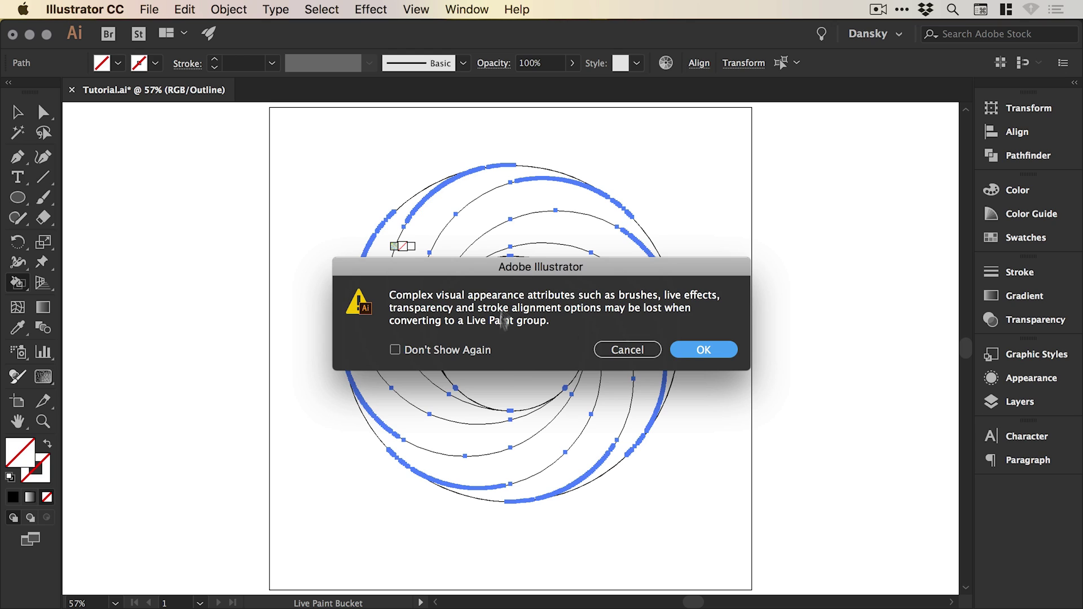
click(703, 350)
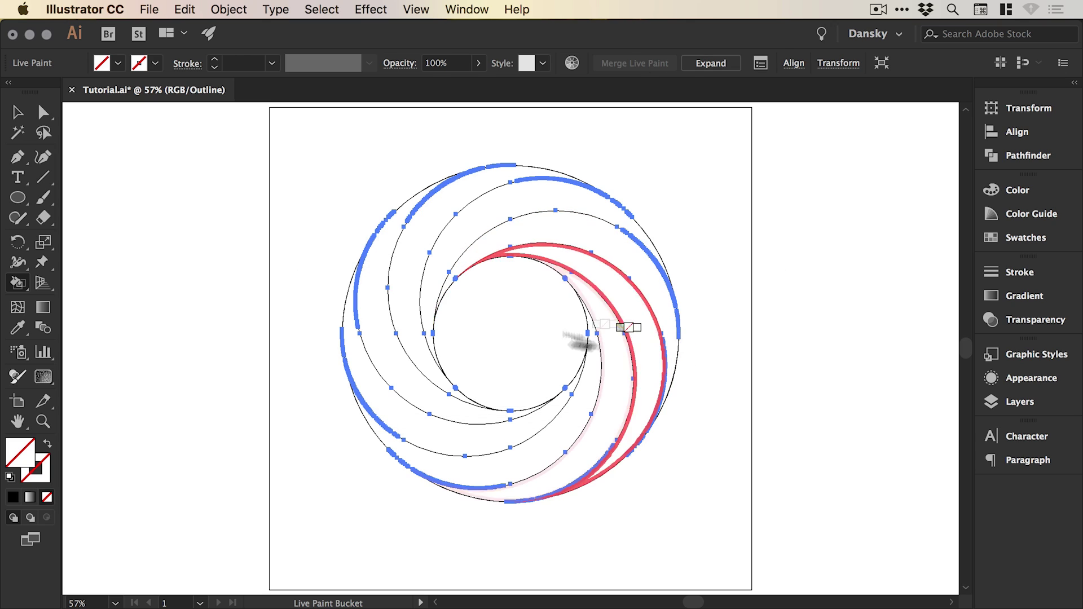
click(19, 115)
click(179, 242)
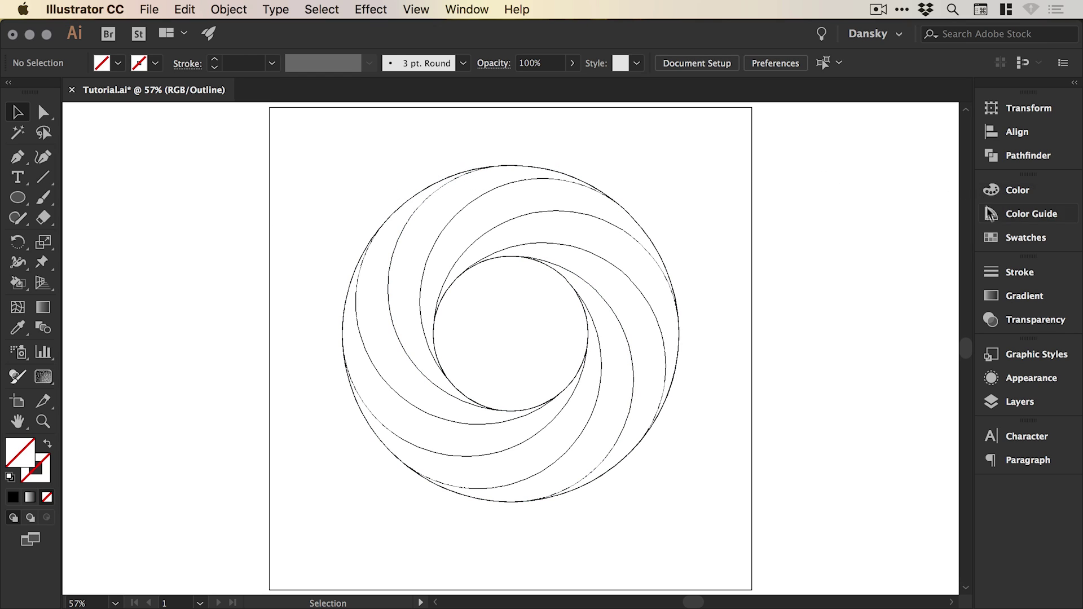
- Enlarge the swatch list and make the RGB Yellow swatch a global color
click(1031, 239)
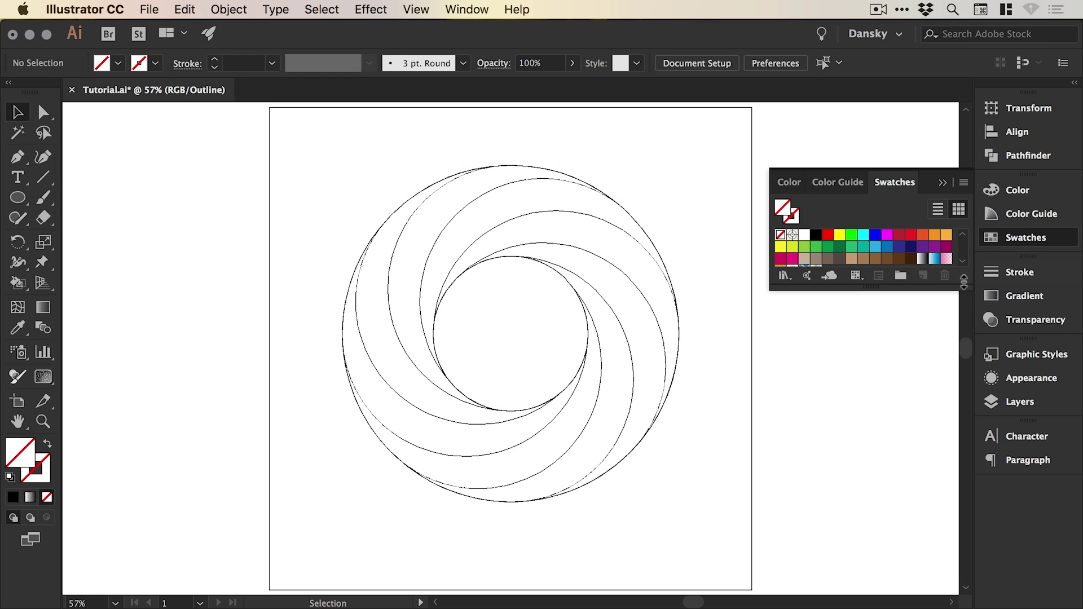
drag(963, 289, 953, 361)
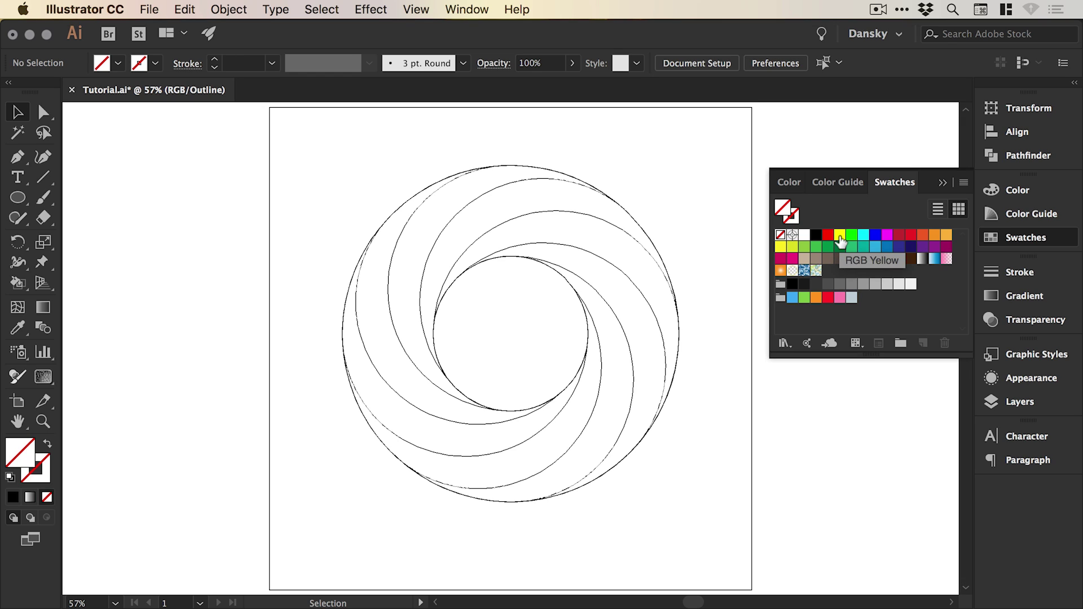
double_click(840, 241)
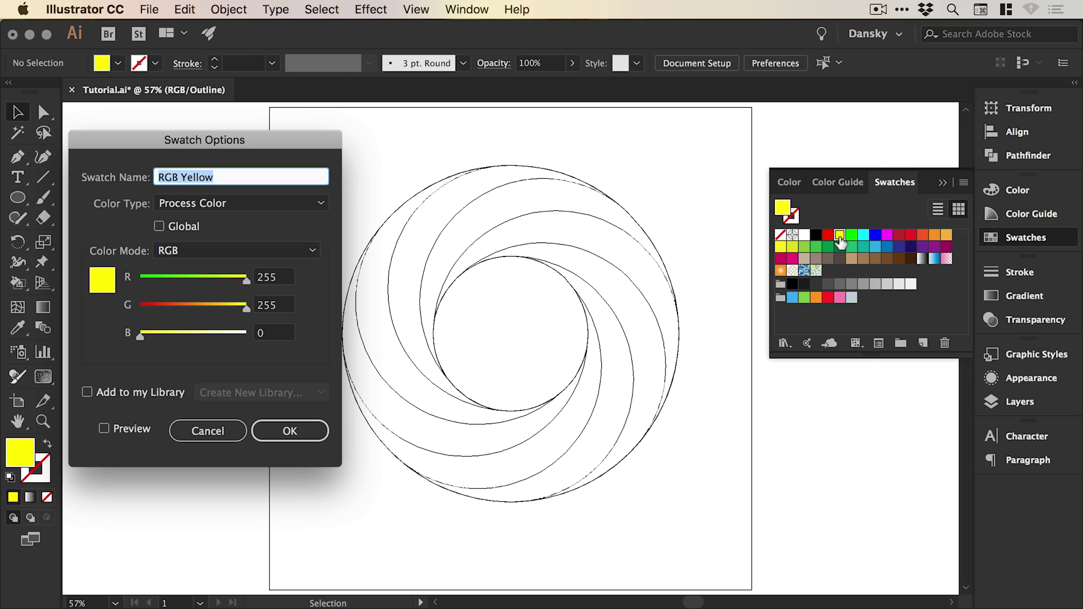
click(179, 231)
click(290, 430)
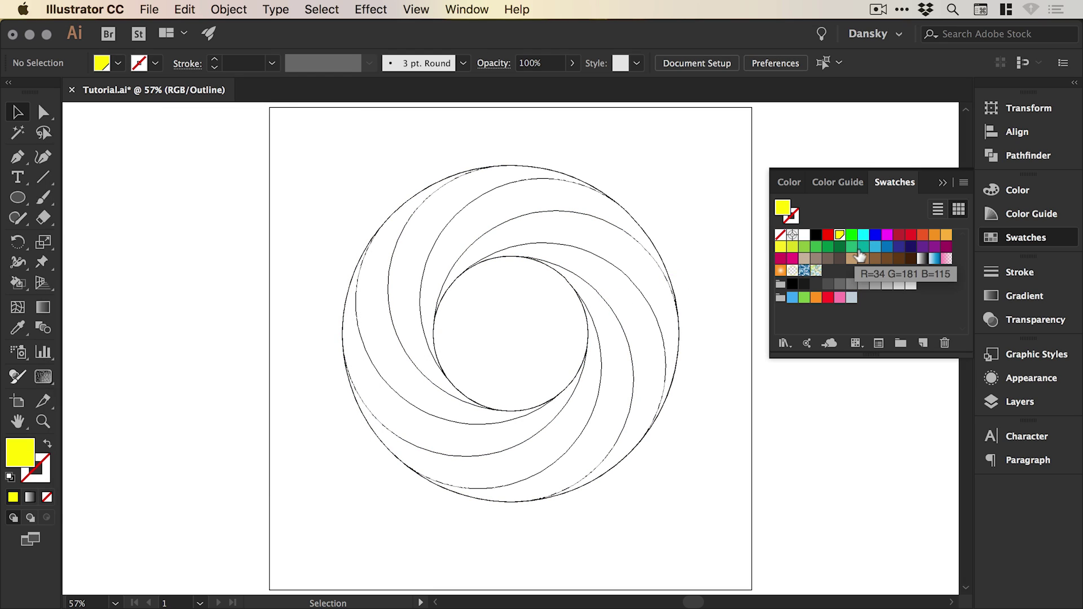
- Make the teal R=0 G=169 B=157 swatch a global color
double_click(864, 247)
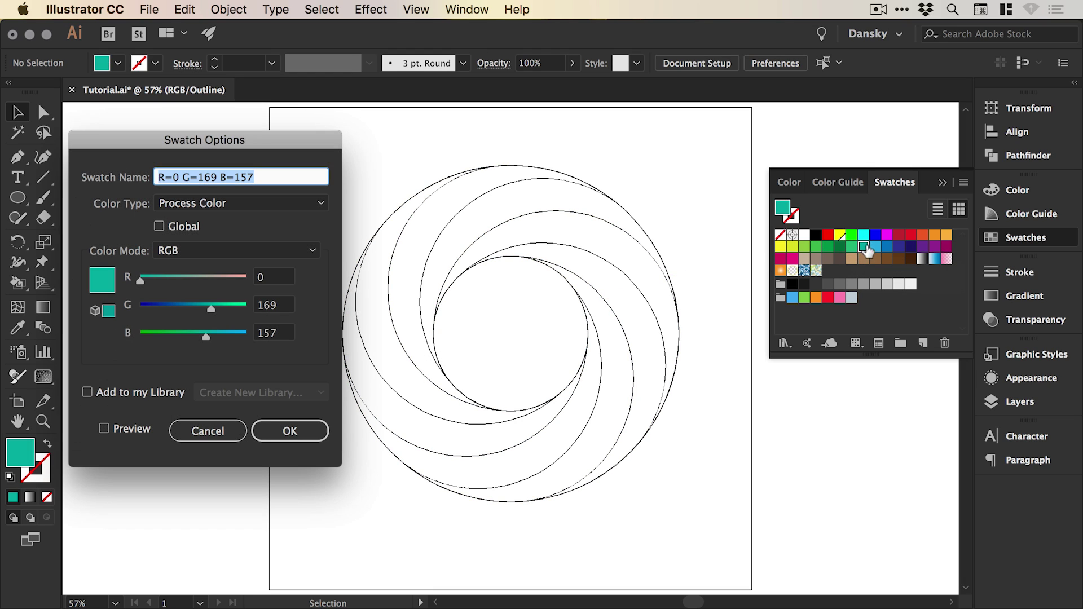
click(183, 228)
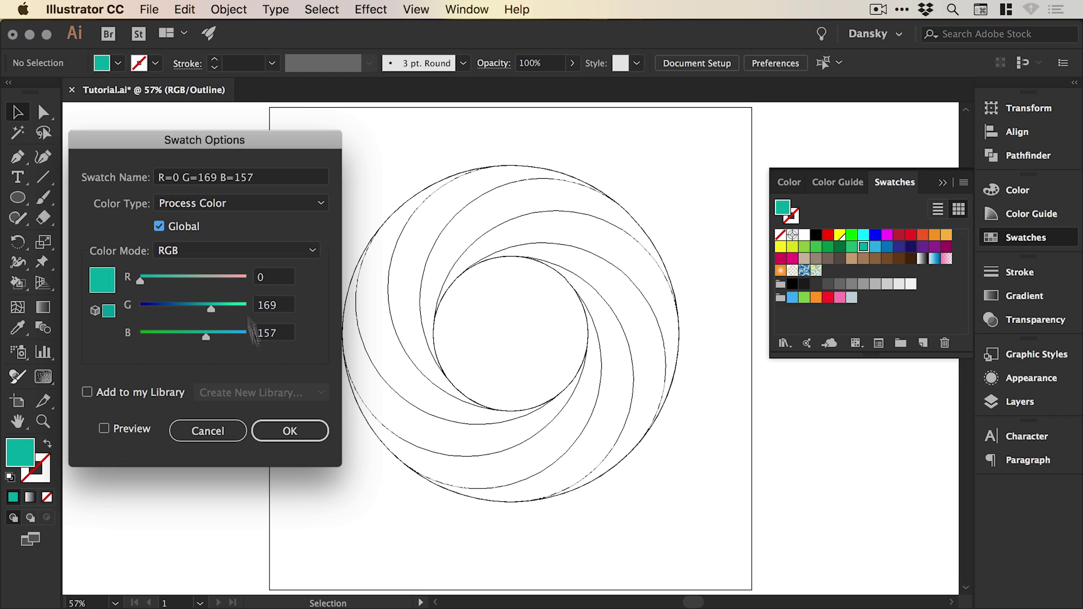
click(292, 433)
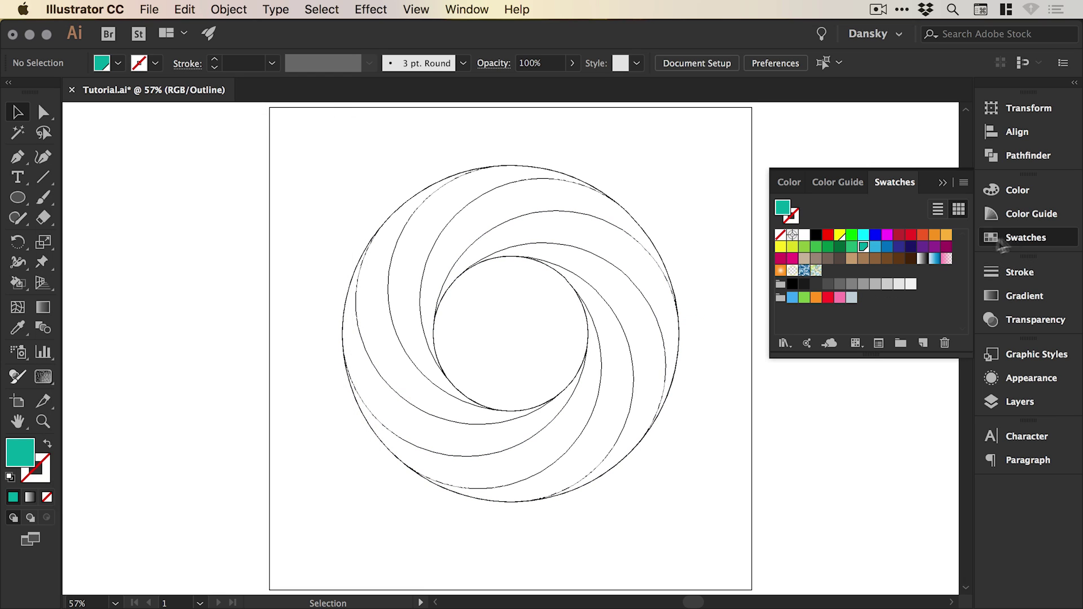
click(1007, 247)
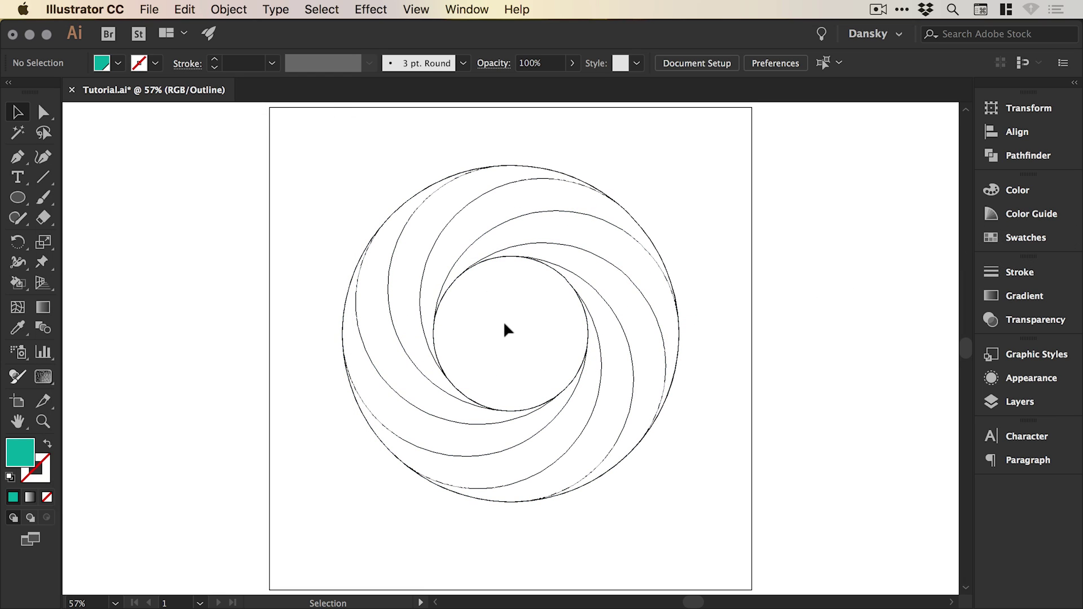
- Move the teal global swatch directly after RGB Yellow and check its swatch options
click(1025, 238)
drag(863, 248, 851, 235)
double_click(851, 234)
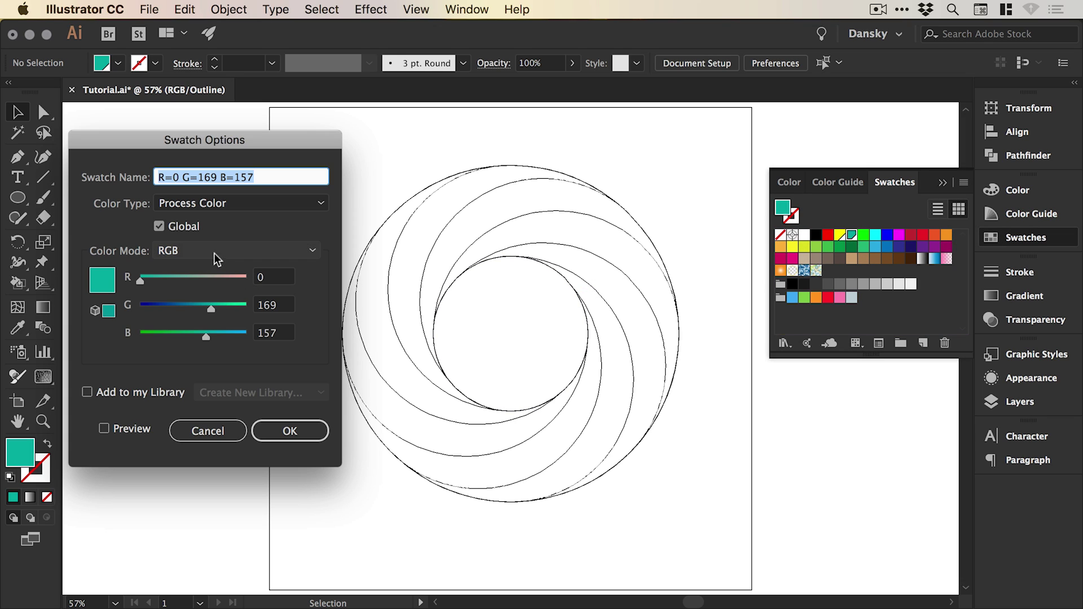
click(210, 432)
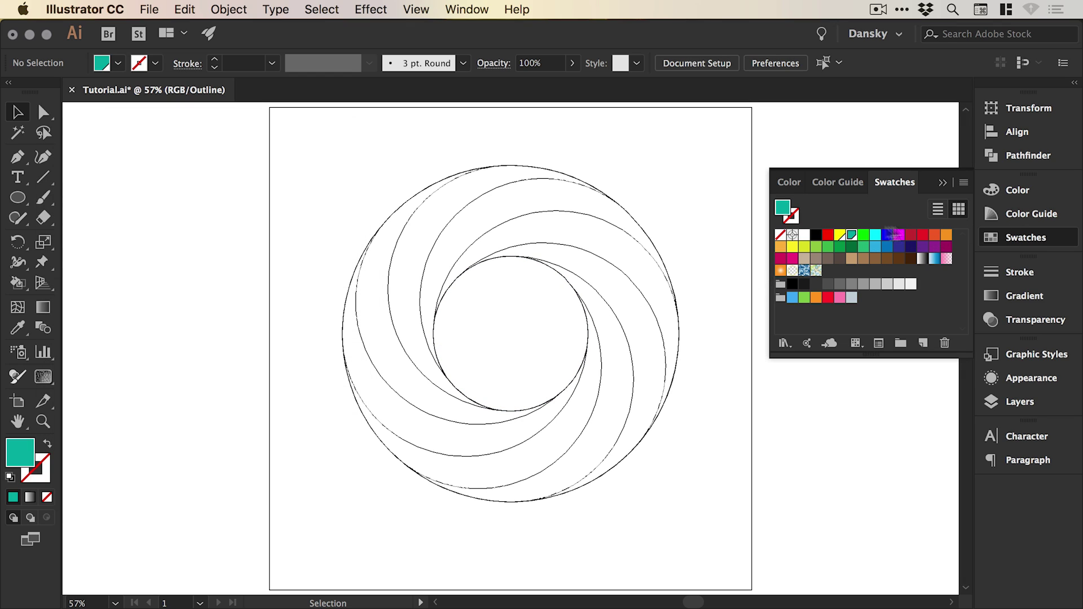
click(1024, 237)
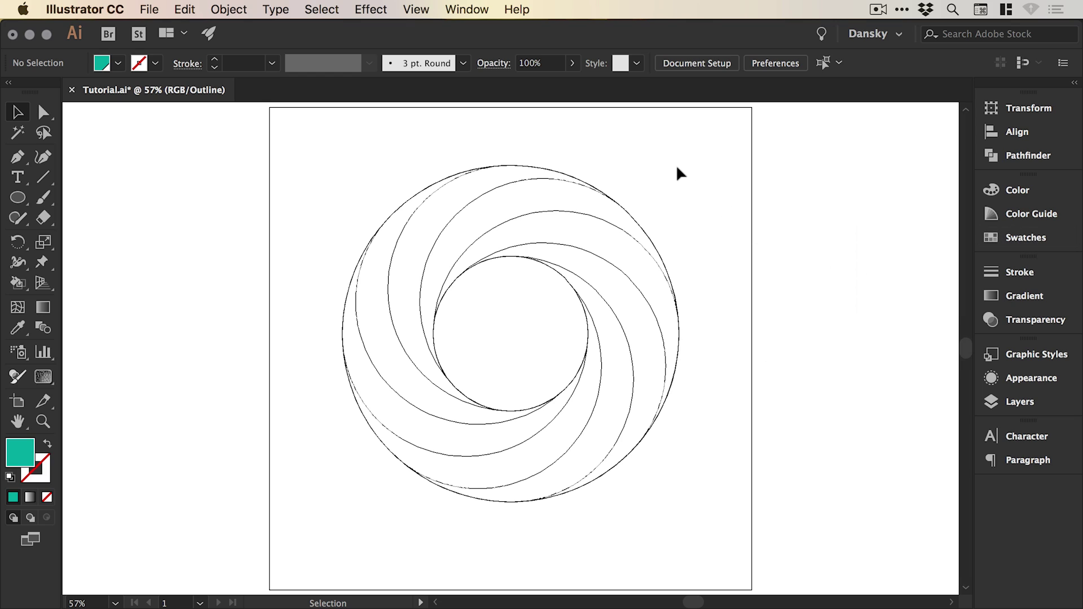
- Select the whole Live Paint spiral group and switch from Outline to Preview mode
mouse_move(333, 163)
mouse_down()
mouse_move(536, 406)
mouse_move(721, 553)
mouse_up()
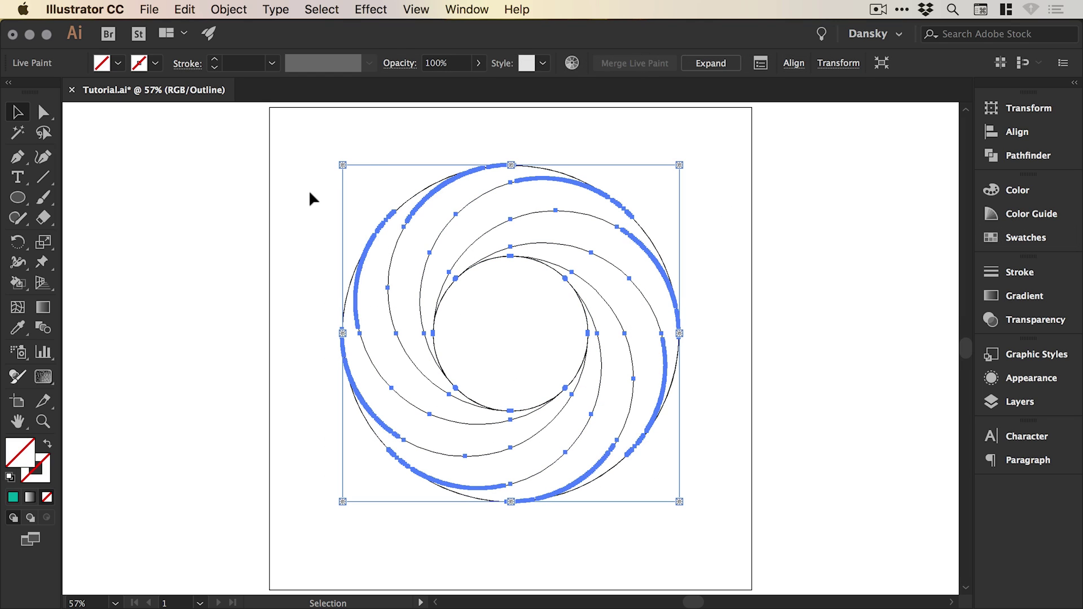
key(a)
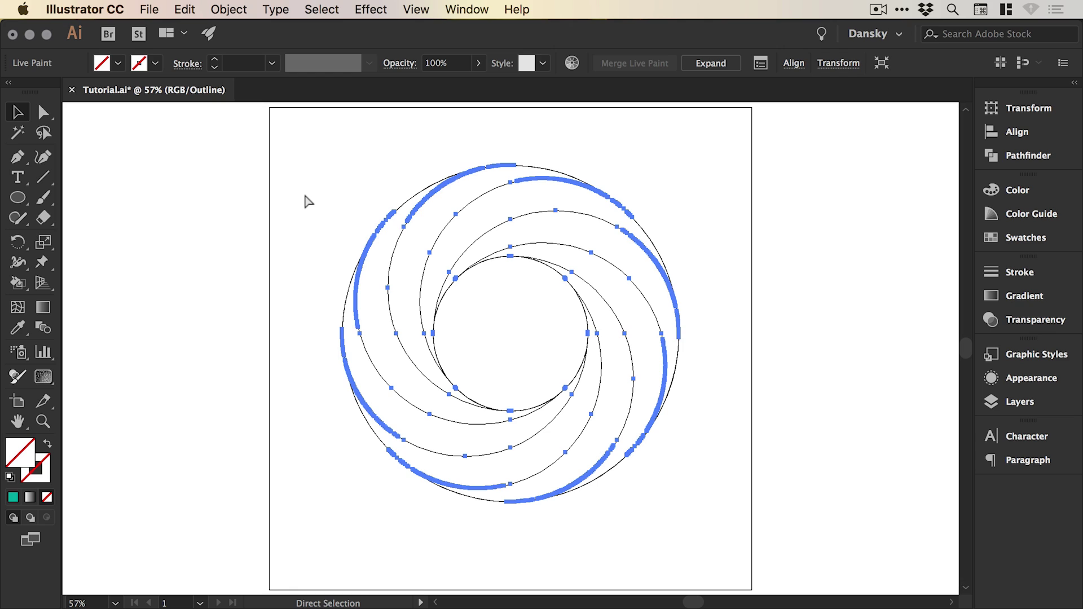
key(super+y)
key(v)
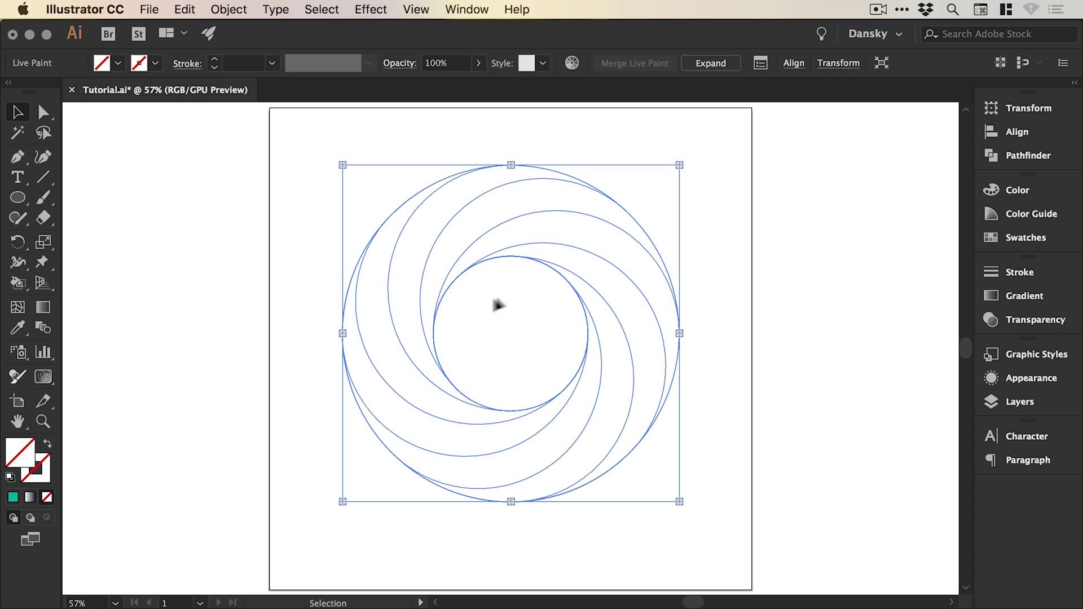
- Try filling the whole Live Paint group with the teal R=0 G=169 B=157 swatch, and clear the fill again
click(1025, 237)
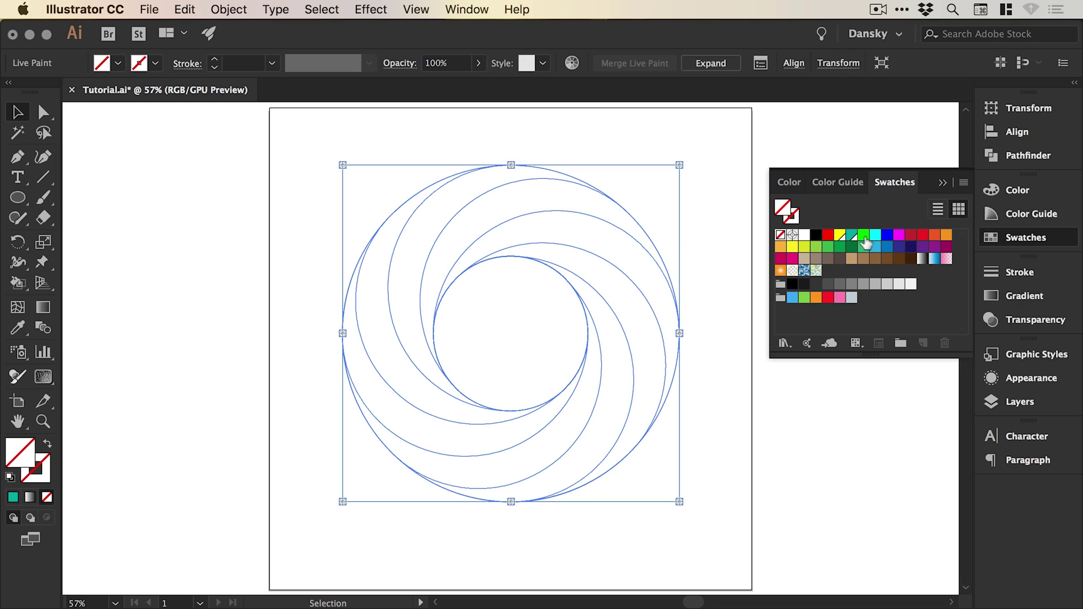
click(851, 236)
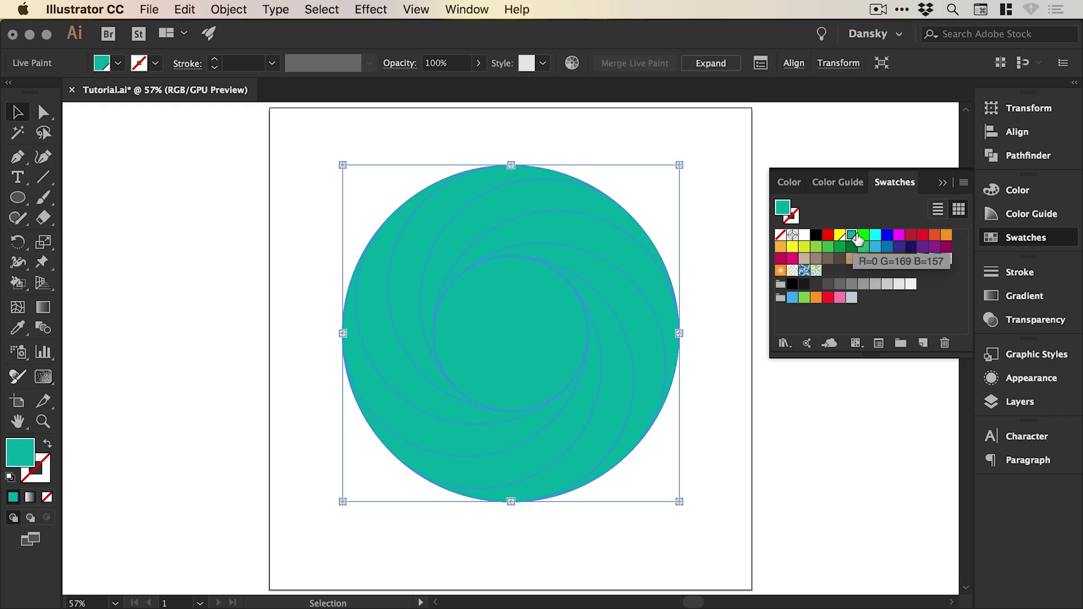
key(slash)
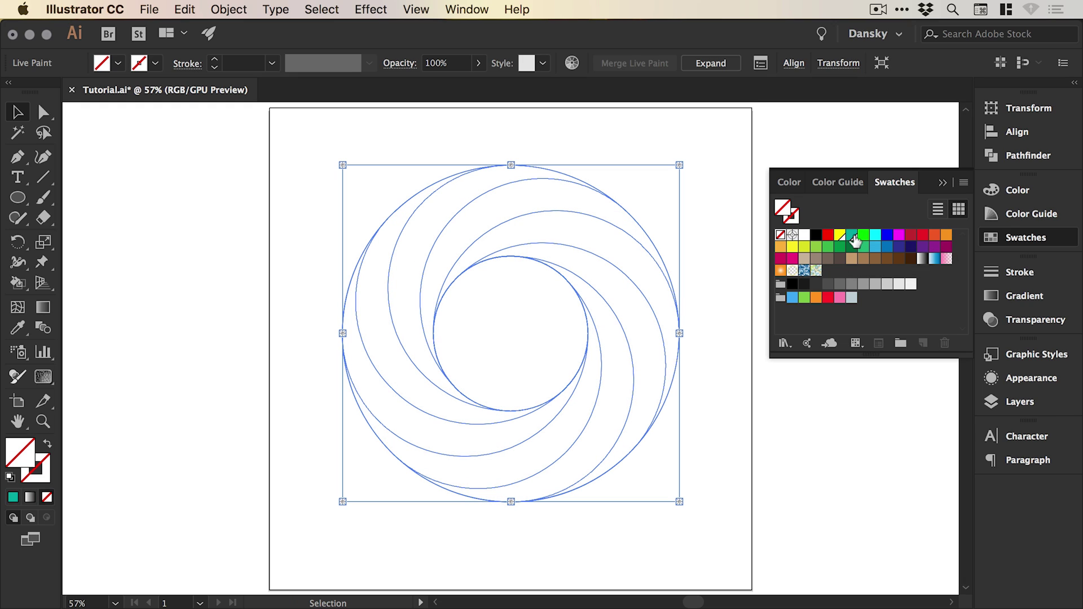
- Paint all eight spiral arms with the teal R=0 G=169 B=157 swatch using the Live Paint Bucket, leaving the central circle unfilled
click(19, 286)
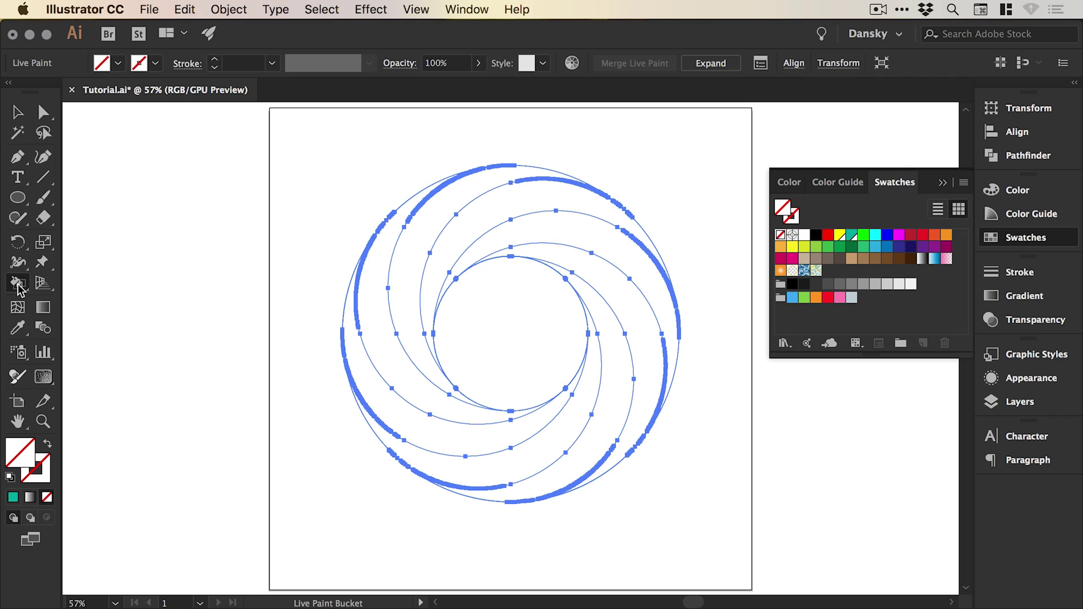
click(850, 236)
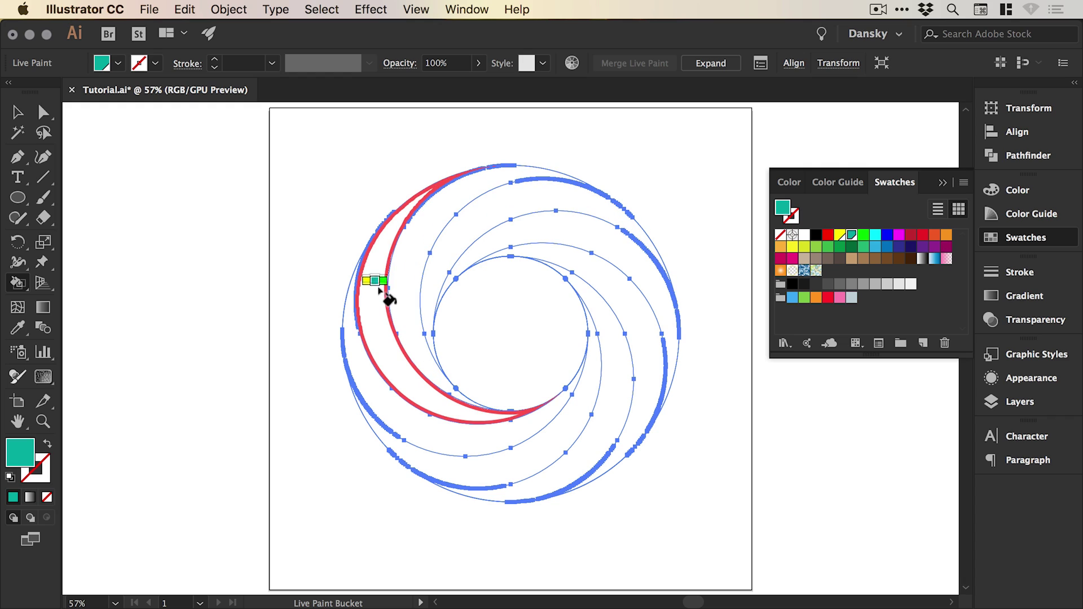
click(374, 313)
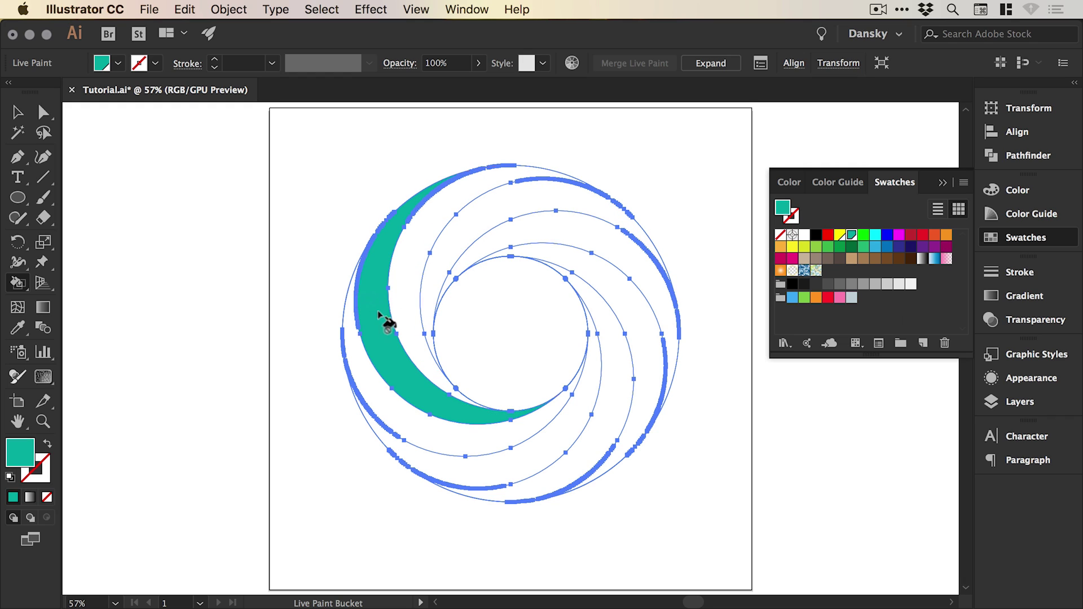
click(409, 271)
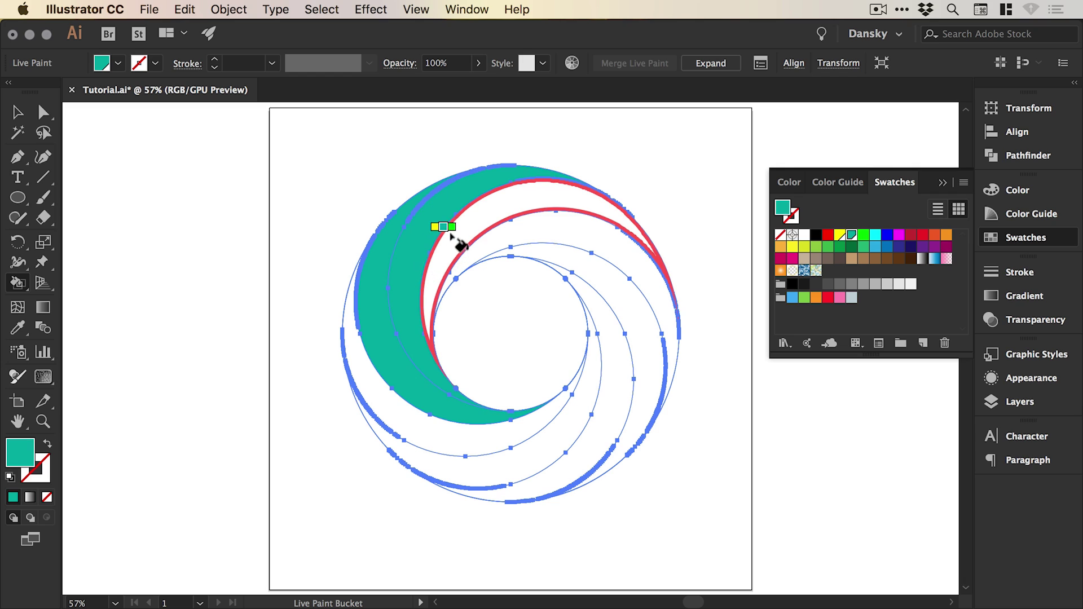
mouse_move(477, 217)
mouse_down()
mouse_move(573, 232)
mouse_move(660, 442)
mouse_move(496, 430)
mouse_move(454, 397)
mouse_up()
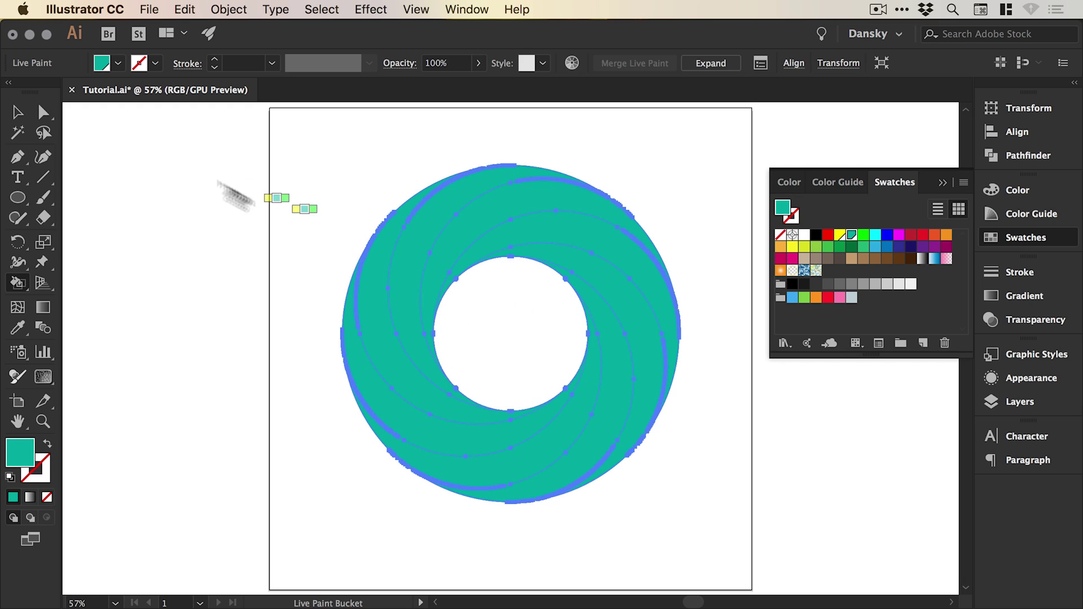
click(17, 112)
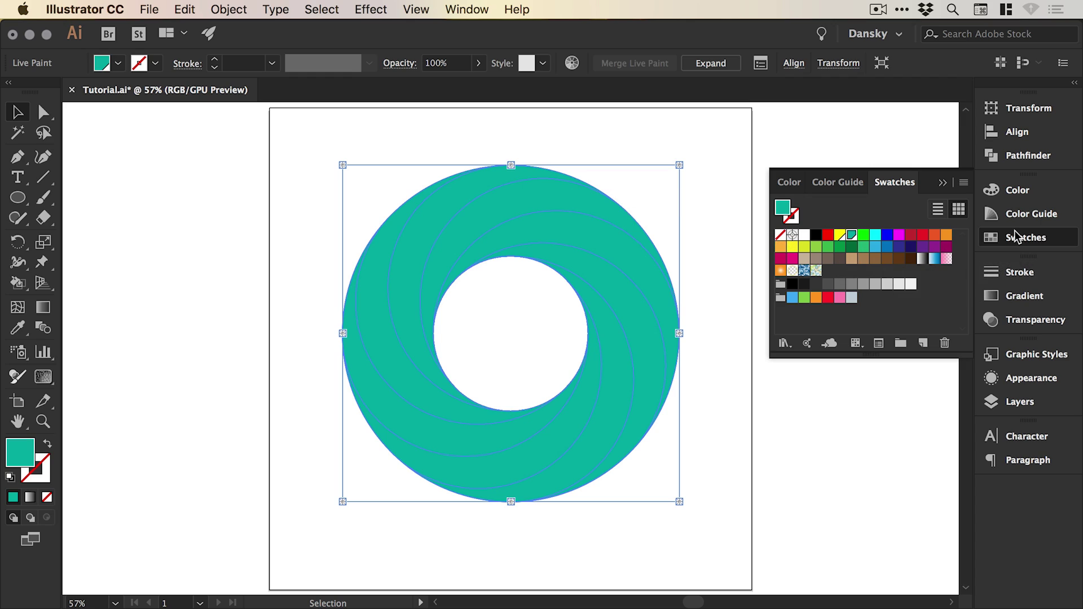
click(606, 299)
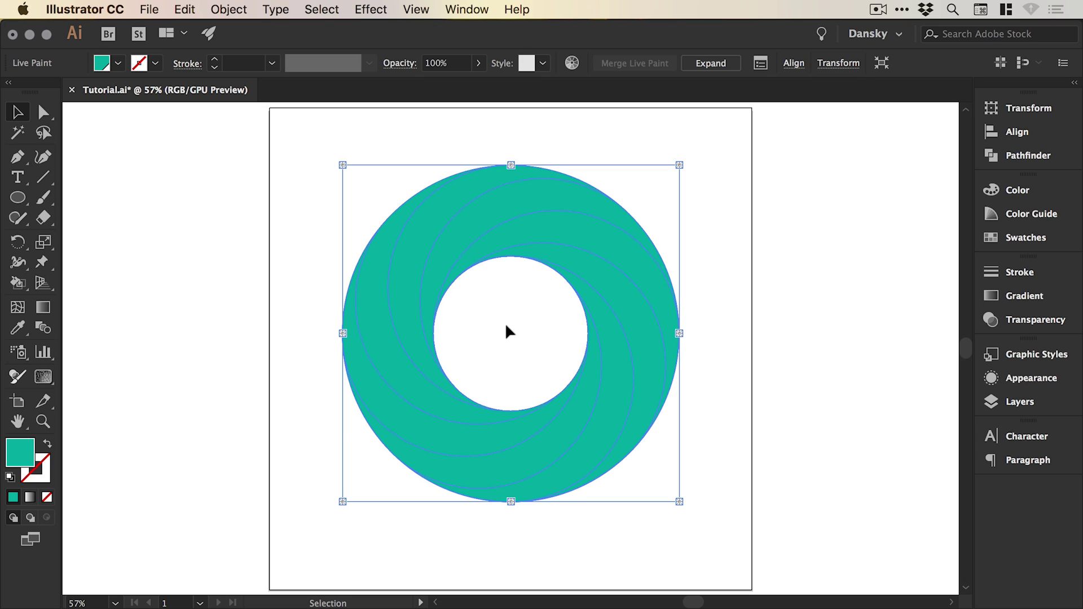
- Expand the painted Live Paint group into ordinary shapes and check its paths in Outline view before returning to Preview
click(228, 10)
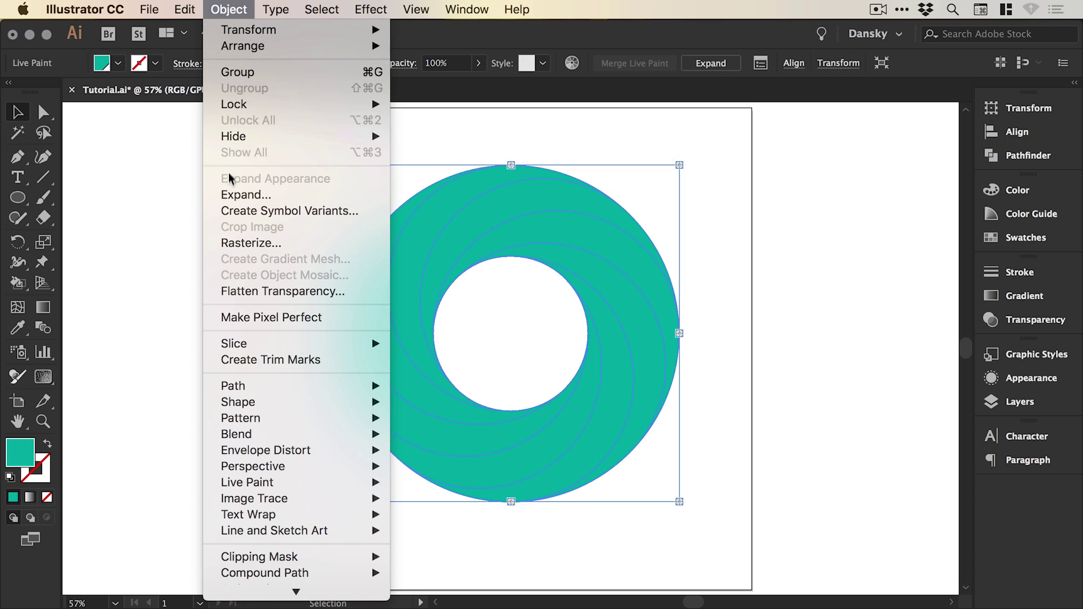
click(230, 194)
drag(164, 67, 214, 138)
click(222, 371)
click(208, 322)
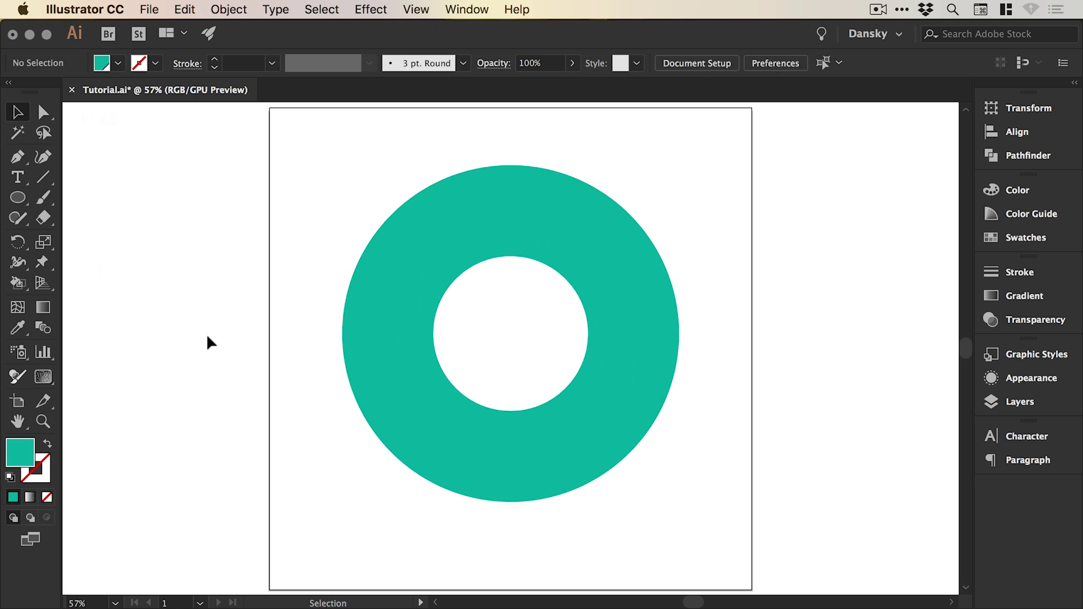
key(super+y)
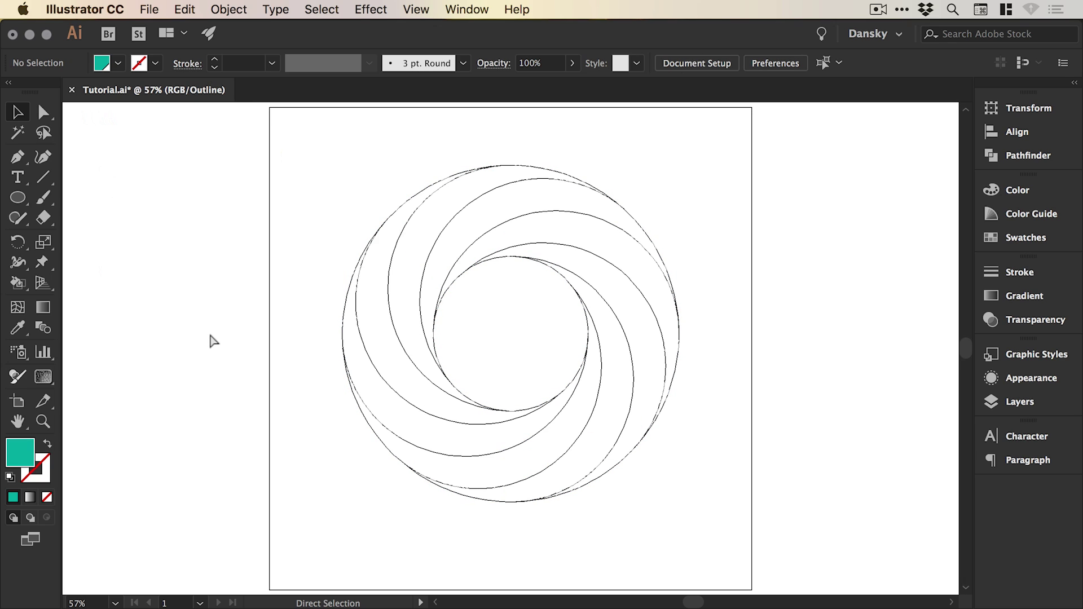
key(super+y)
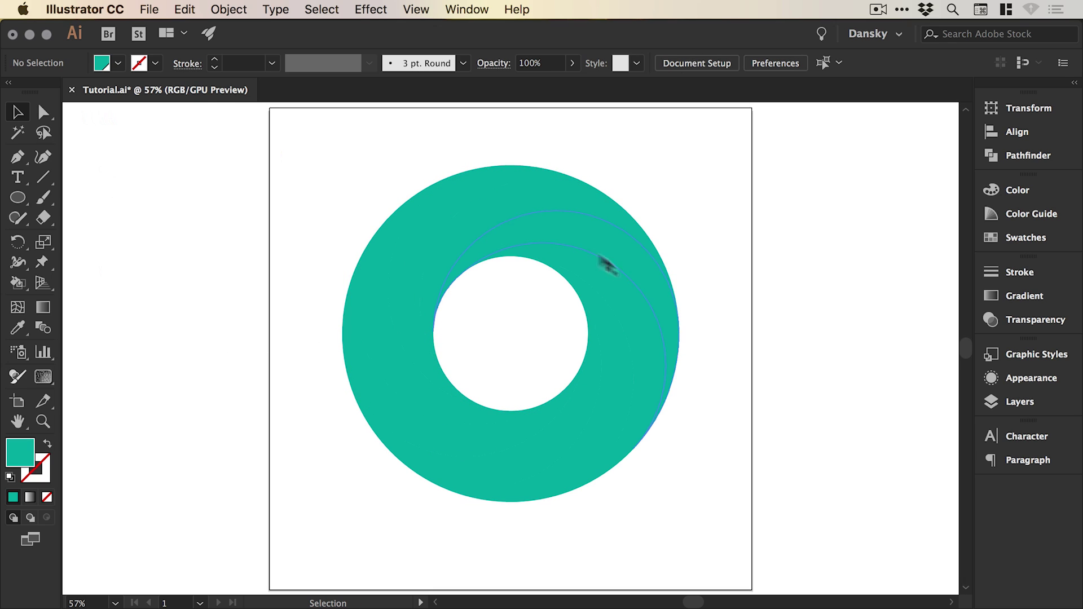
- Try moving the expanded teal spiral artwork and undo the move
mouse_move(431, 249)
mouse_down()
mouse_move(476, 265)
mouse_move(432, 250)
mouse_up()
drag(580, 249, 606, 226)
key(super+z)
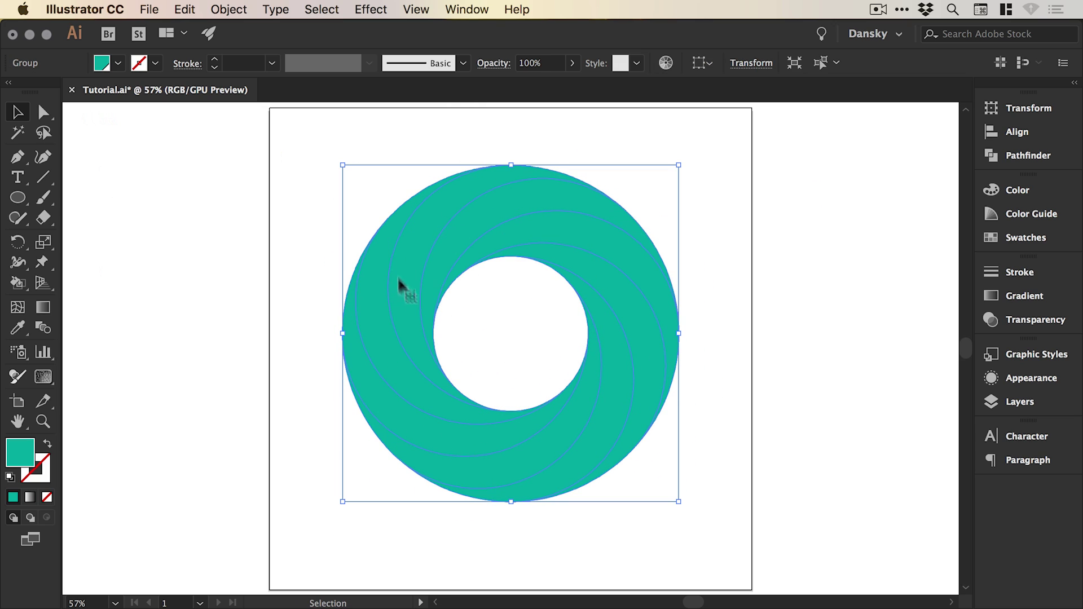
- Ungroup the expanded teal spiral artwork fully until its arms are separate paths
click(228, 10)
click(239, 89)
click(229, 10)
click(240, 88)
click(228, 10)
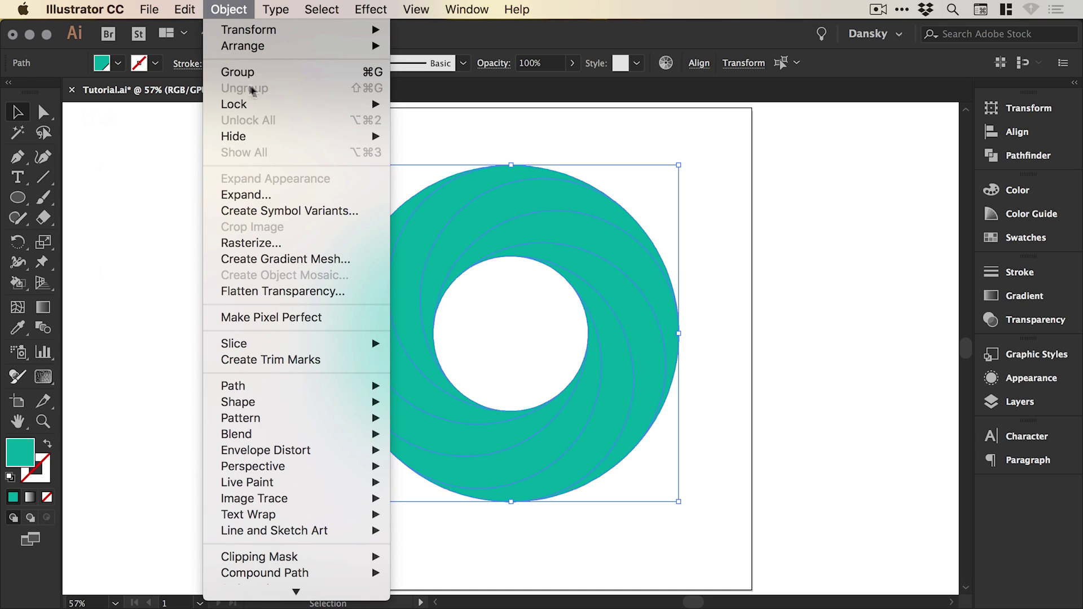
key(Escape)
- Try moving individual spiral arms away from the artwork and undo the moves
click(333, 332)
drag(412, 320, 249, 295)
drag(452, 415, 709, 561)
key(super+z)
key(super+z)
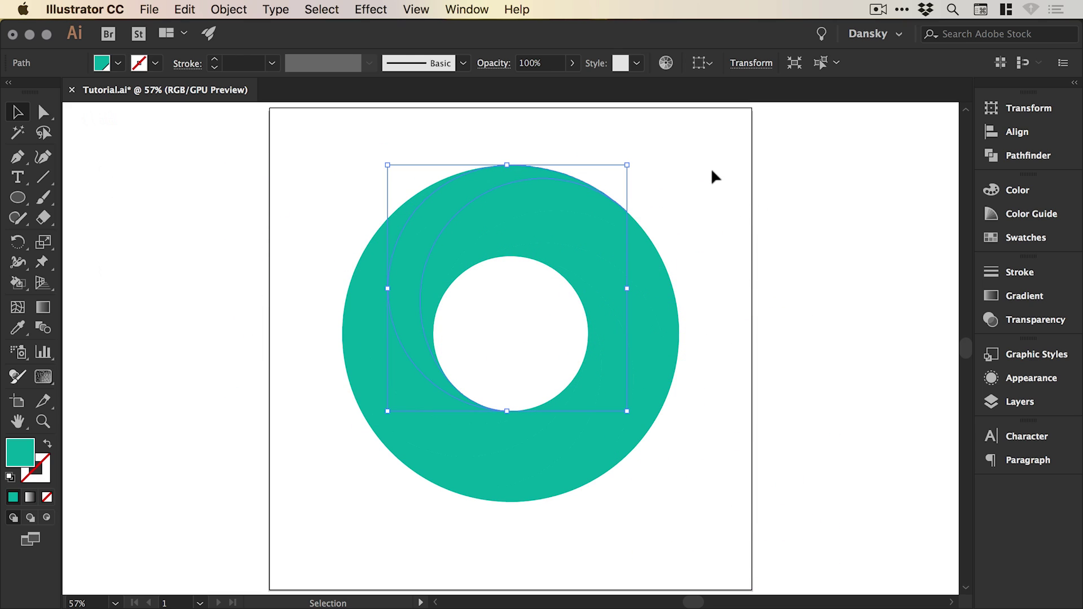
- Move all the spiral arms together slightly downward so the ring is vertically centred on the artboard, and deselect them
click(711, 168)
click(653, 395)
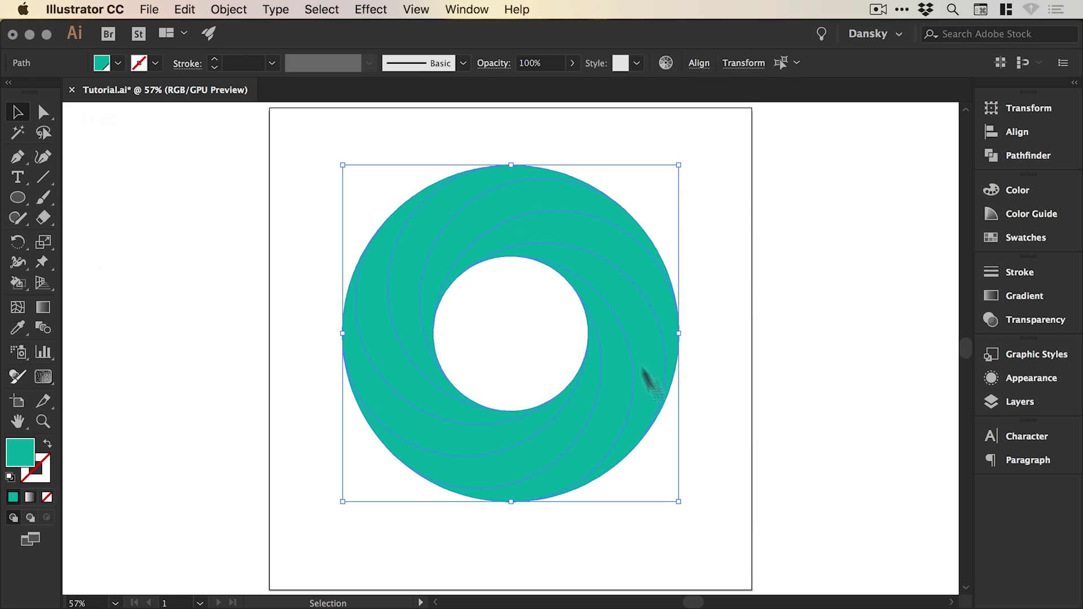
drag(615, 318, 632, 337)
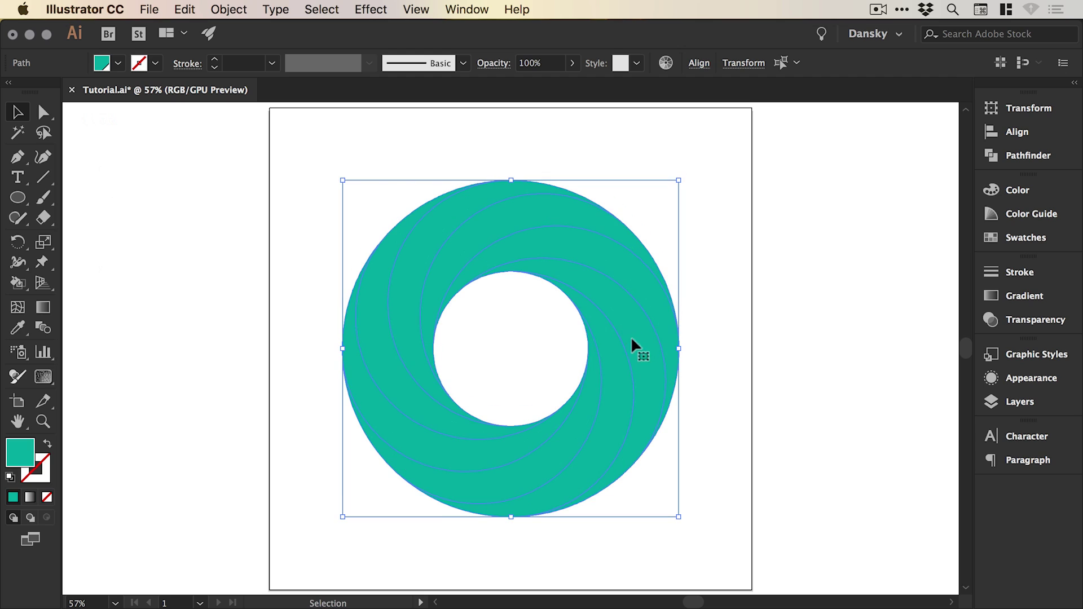
click(716, 243)
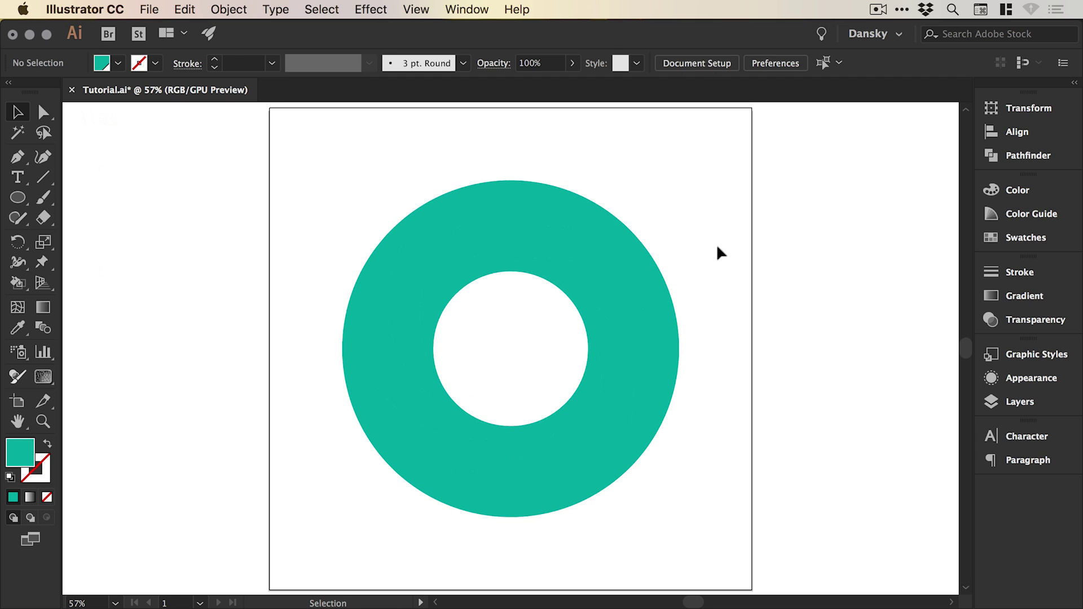
- Fill the upper-left spiral arm with a linear gradient running from the global RGB Yellow swatch to the global teal swatch
click(404, 326)
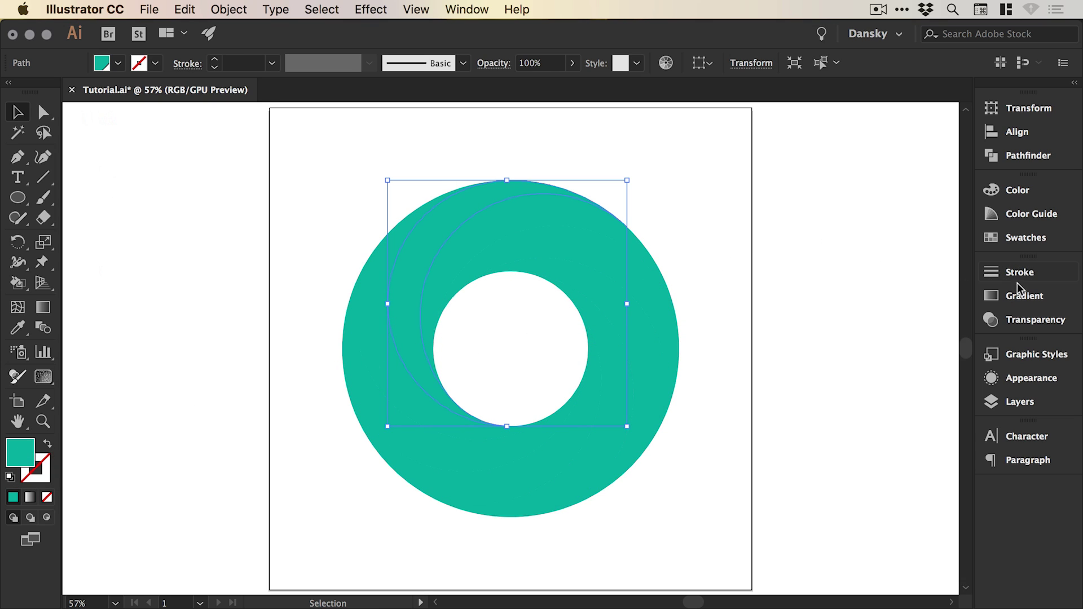
click(1030, 297)
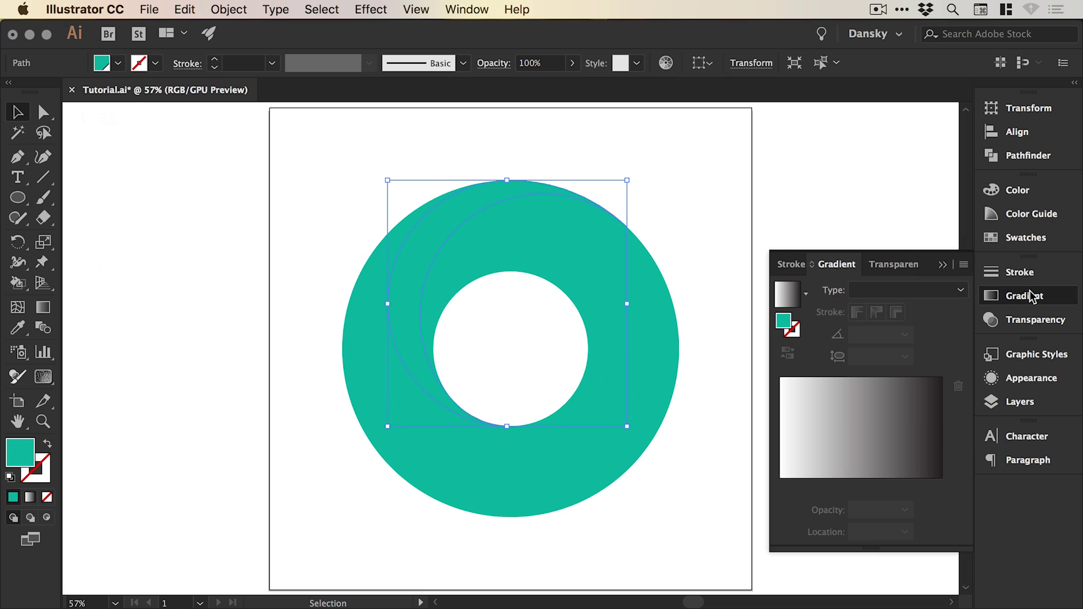
click(856, 425)
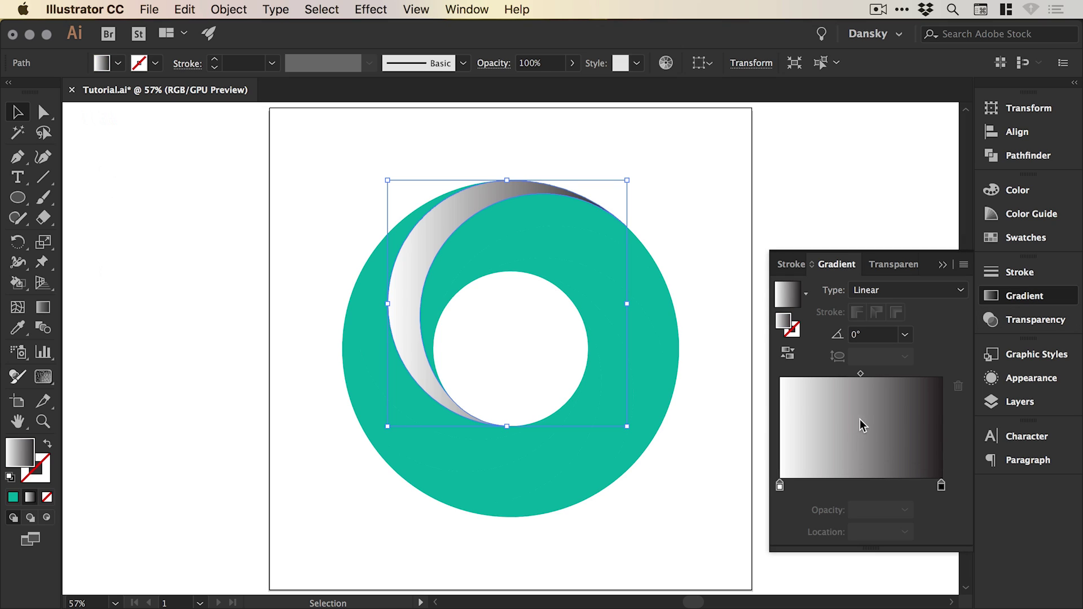
double_click(780, 486)
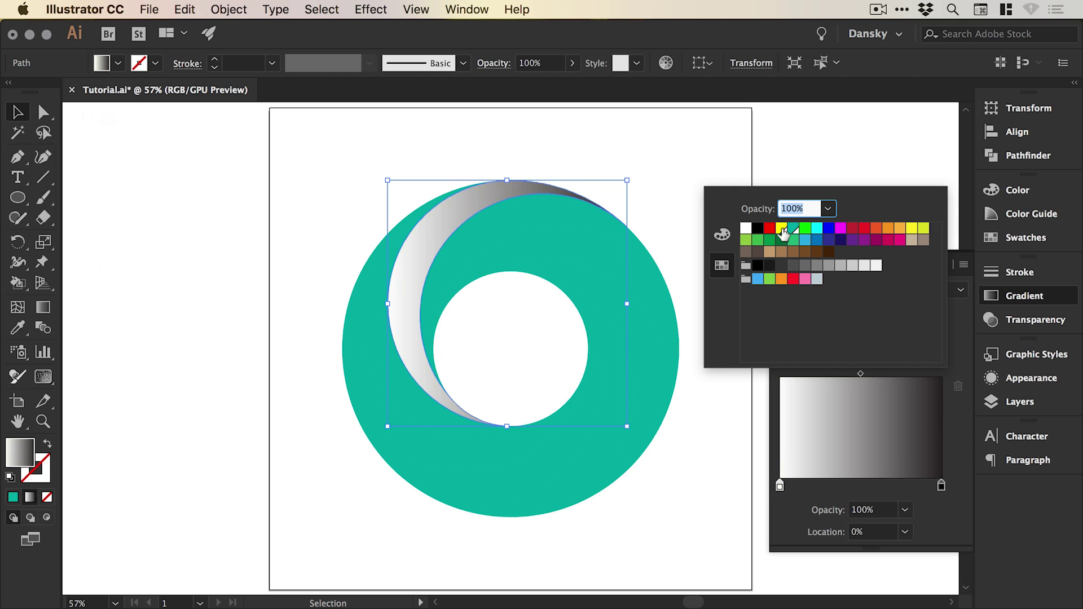
click(781, 229)
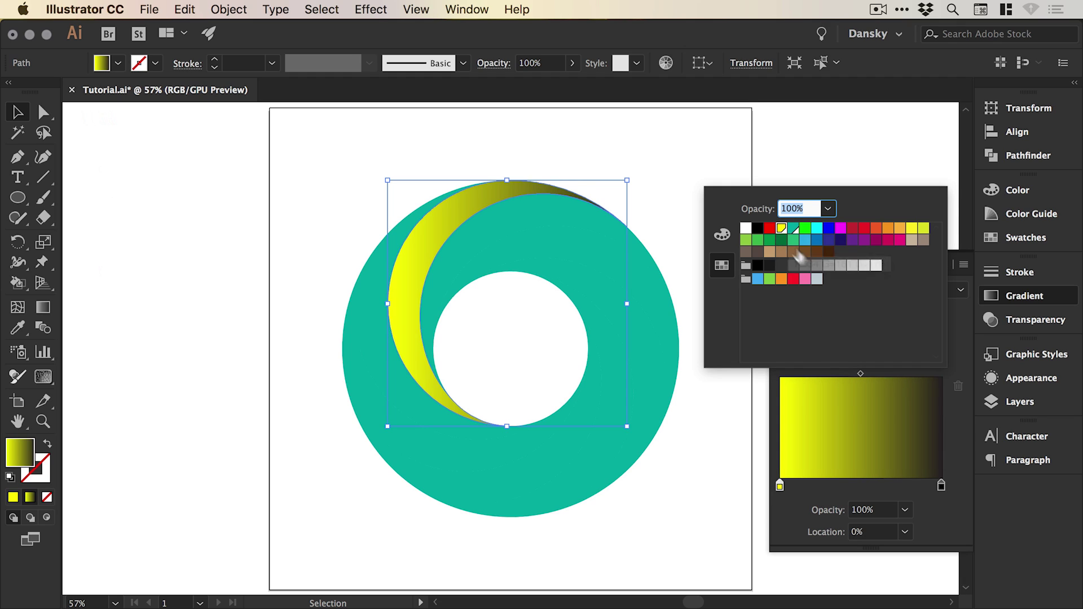
click(941, 489)
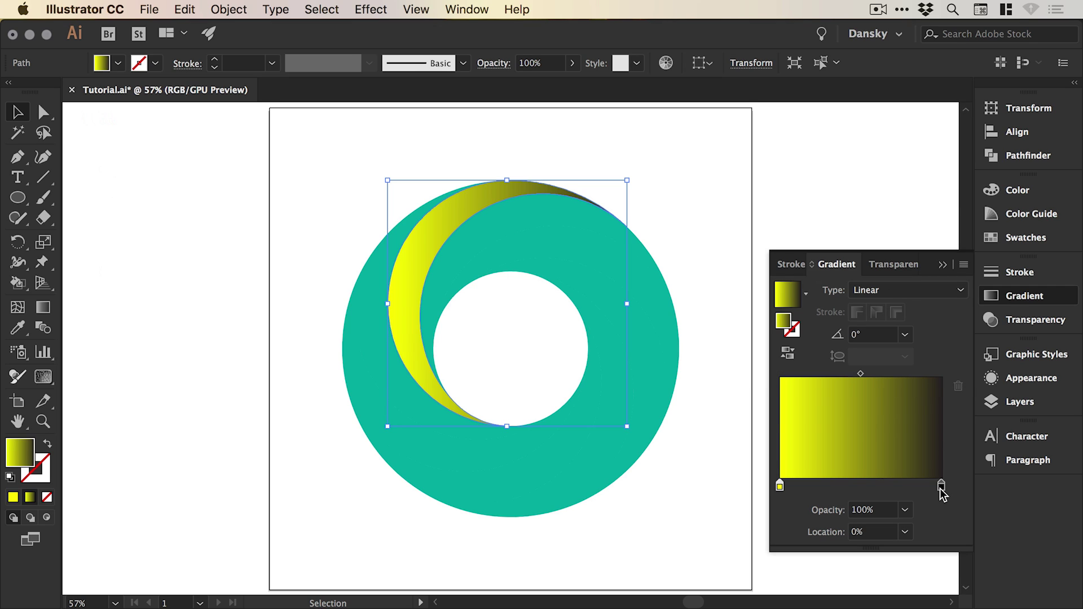
double_click(941, 486)
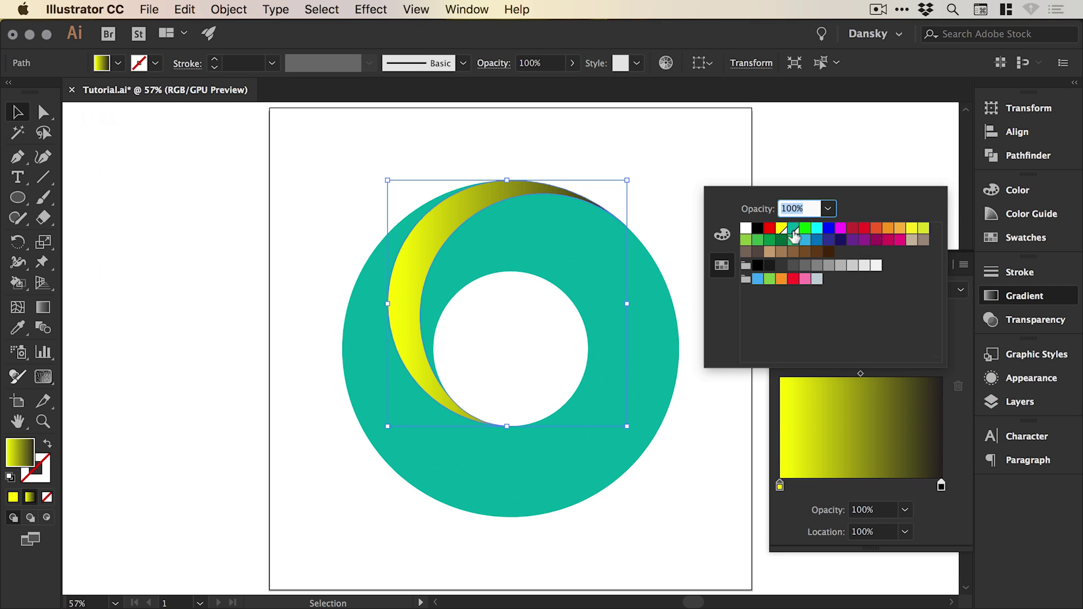
click(793, 231)
click(937, 499)
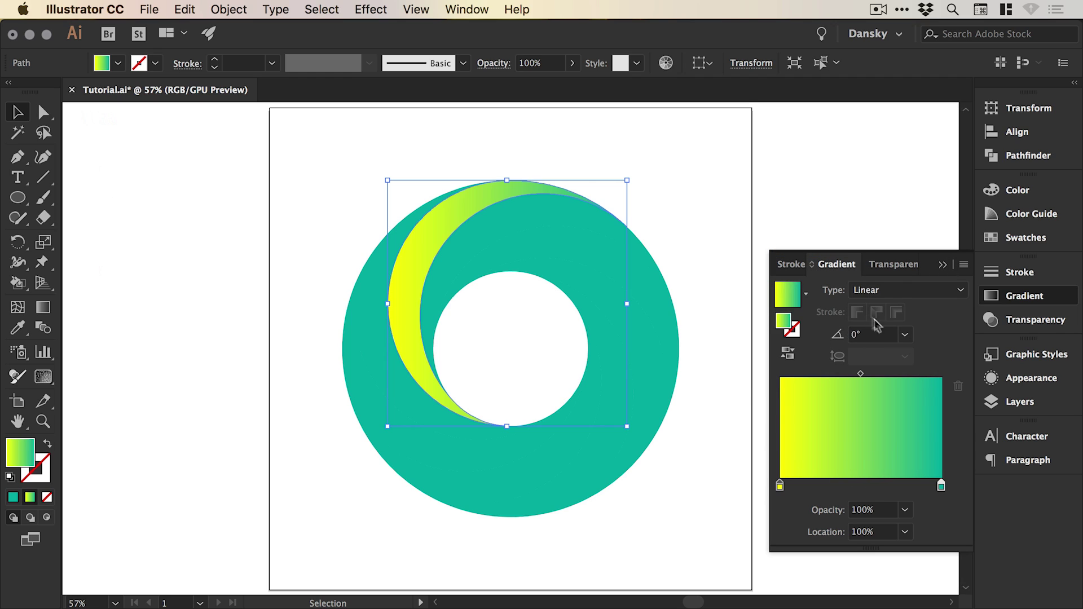
- Set the upper-left arm's gradient angle to 45° and try reversing its colours before restoring their order
click(880, 340)
text(45)
key(Return)
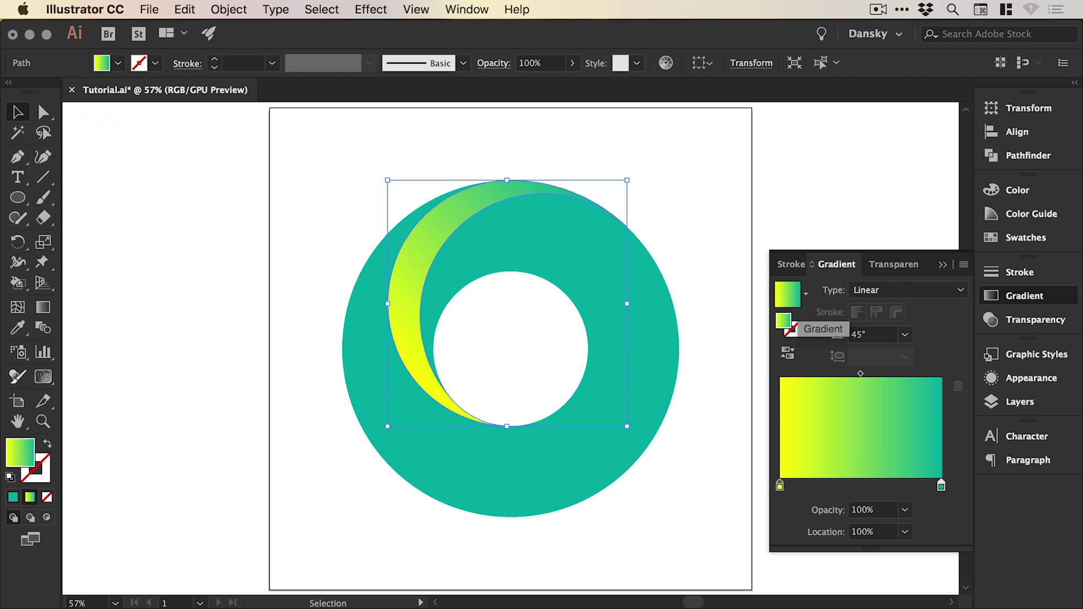
click(787, 354)
click(787, 354)
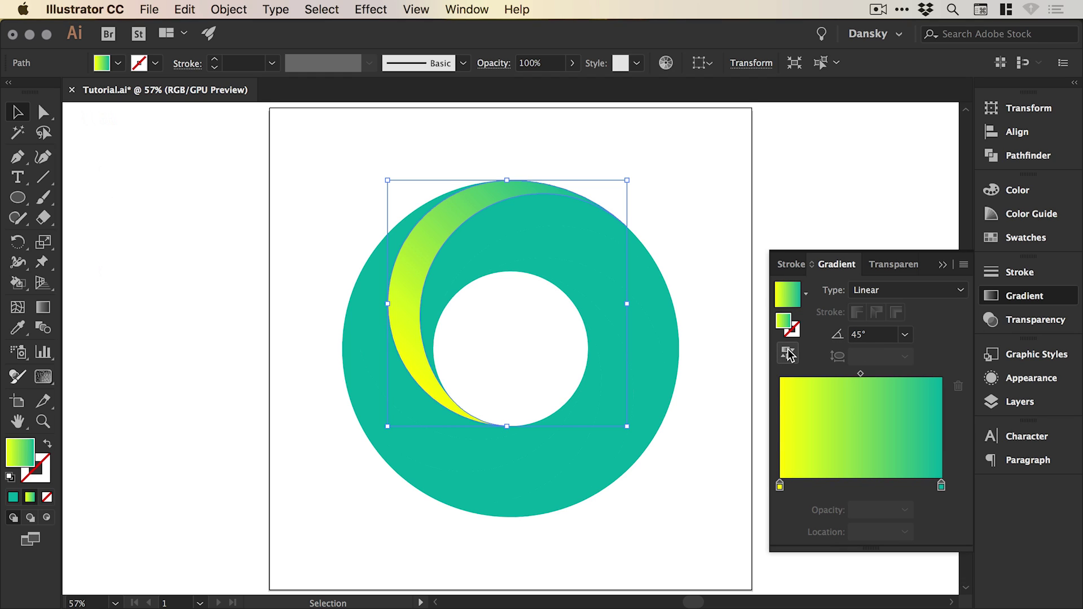
click(1027, 298)
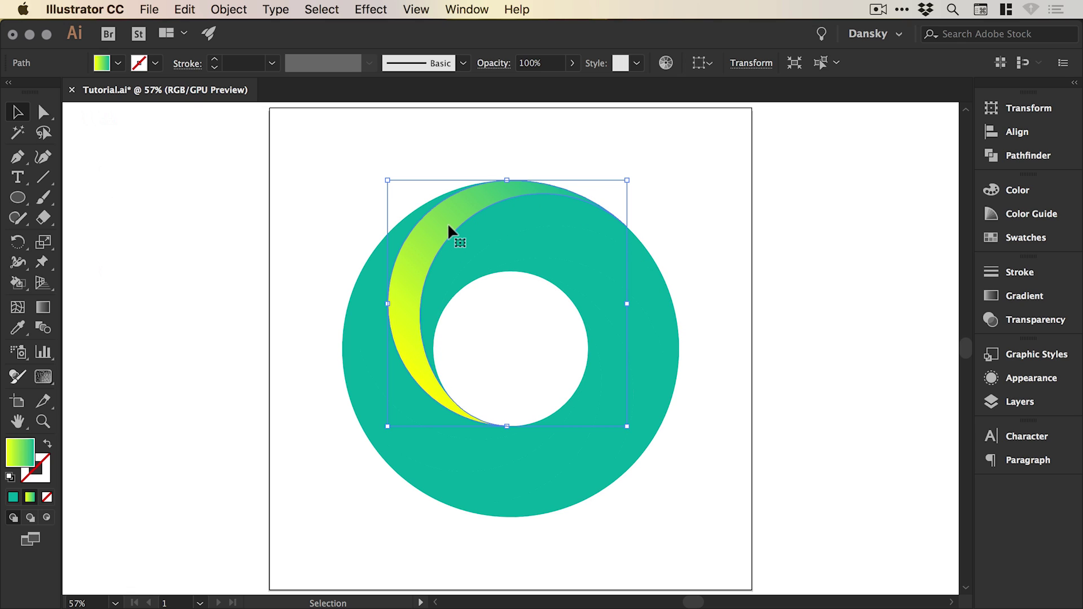
- Copy the yellow-to-teal gradient from the upper-left arm onto all the spiral arms with the Eyedropper tool
drag(317, 174, 712, 552)
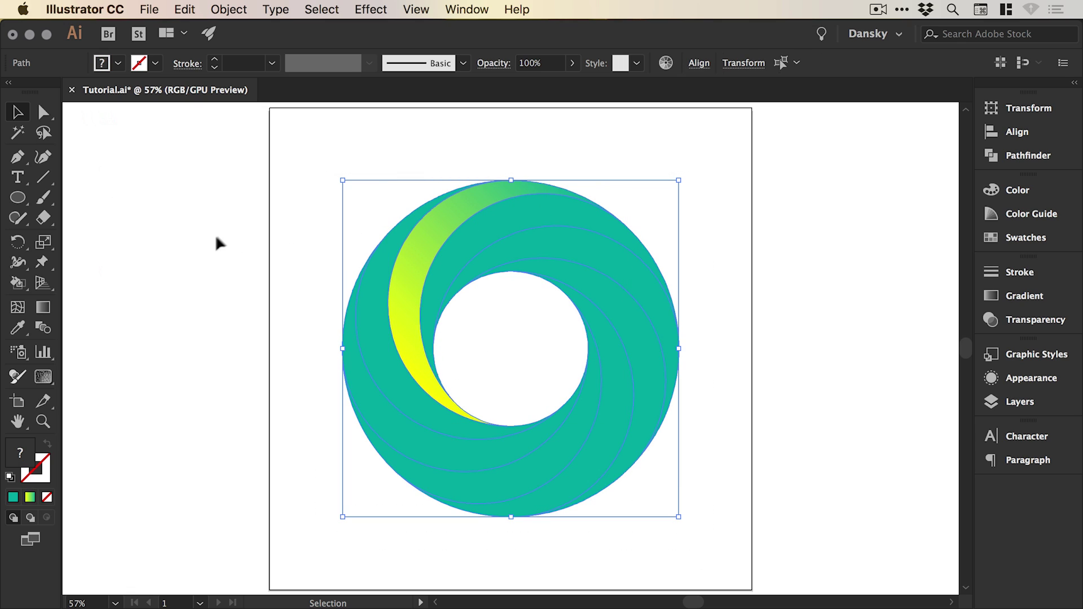
click(17, 328)
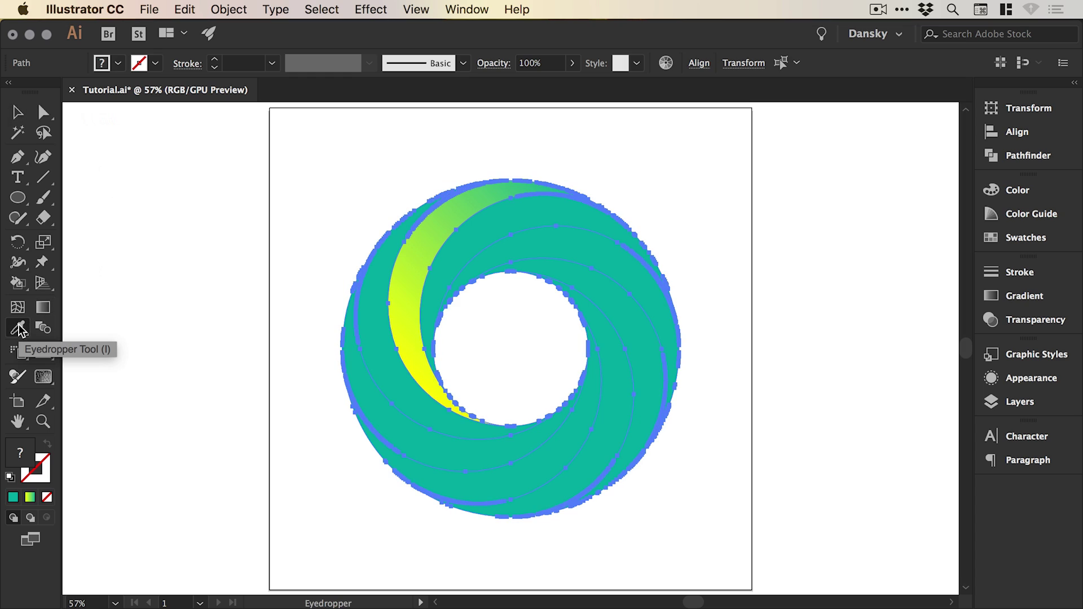
click(419, 259)
key(v)
click(663, 170)
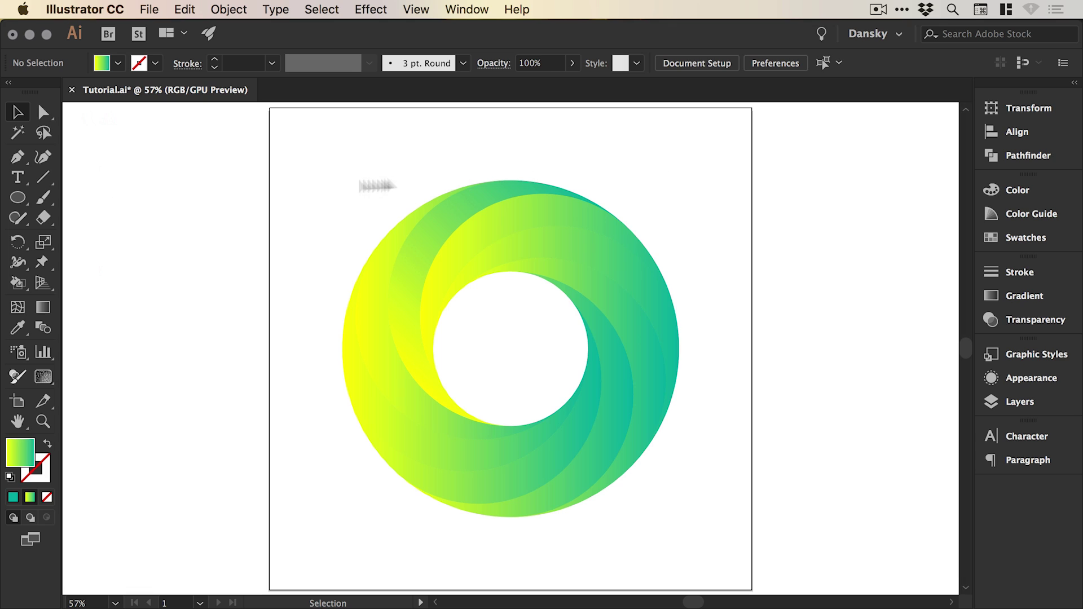
- Set the linear gradient angle of all the spiral arms to 90°
drag(325, 168, 698, 525)
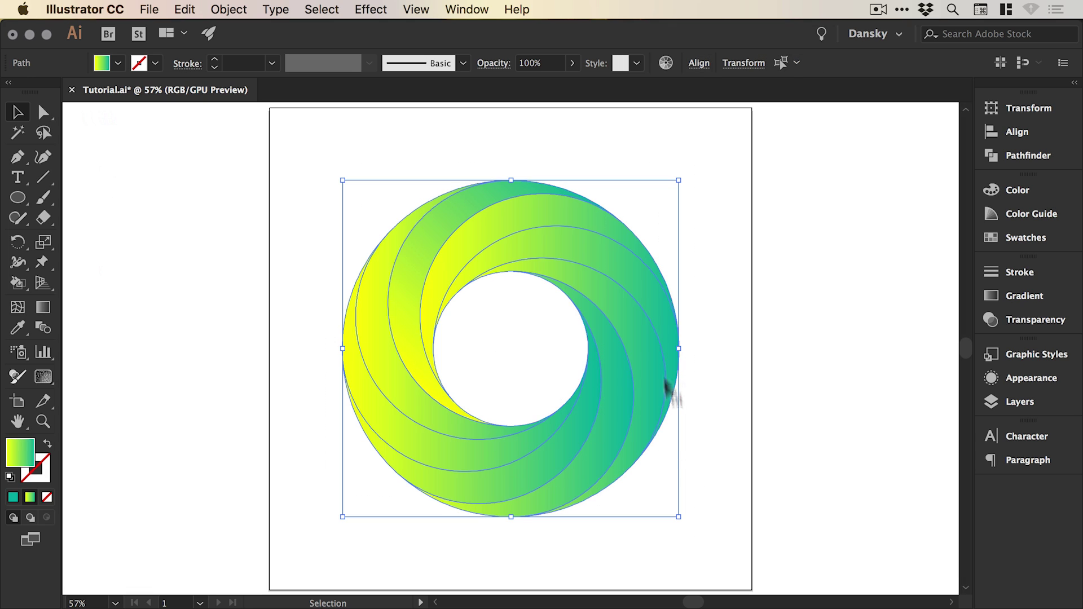
click(1026, 296)
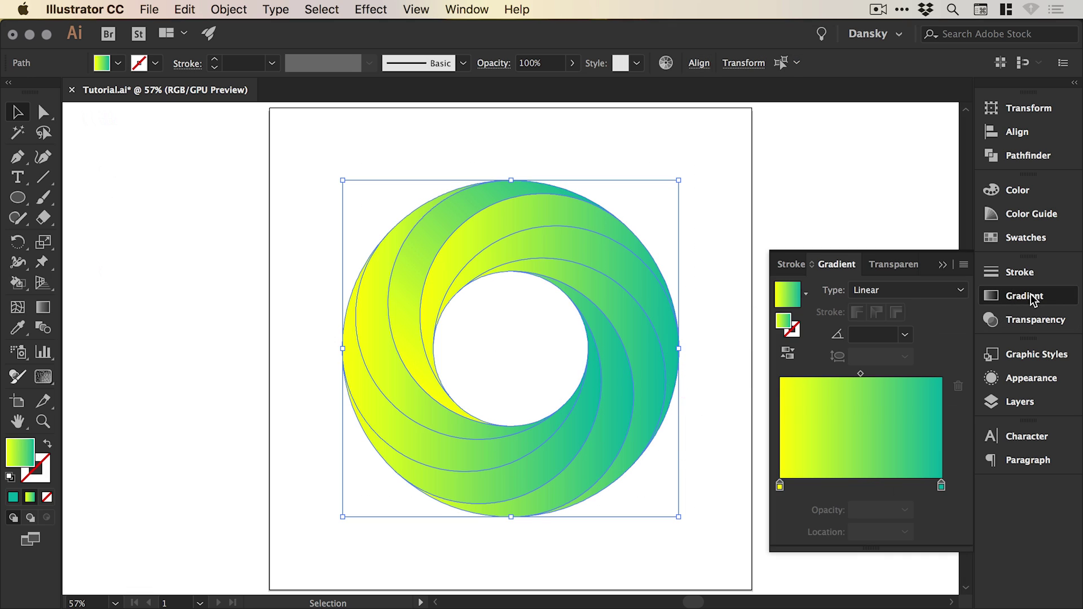
click(880, 336)
text(45)
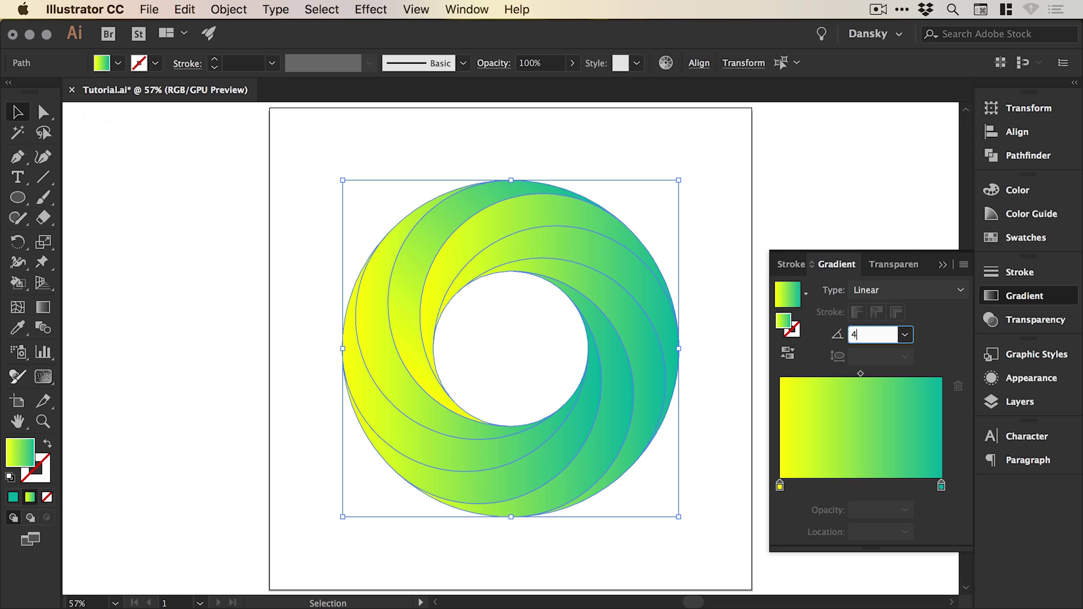
key(Return)
click(874, 334)
text(90)
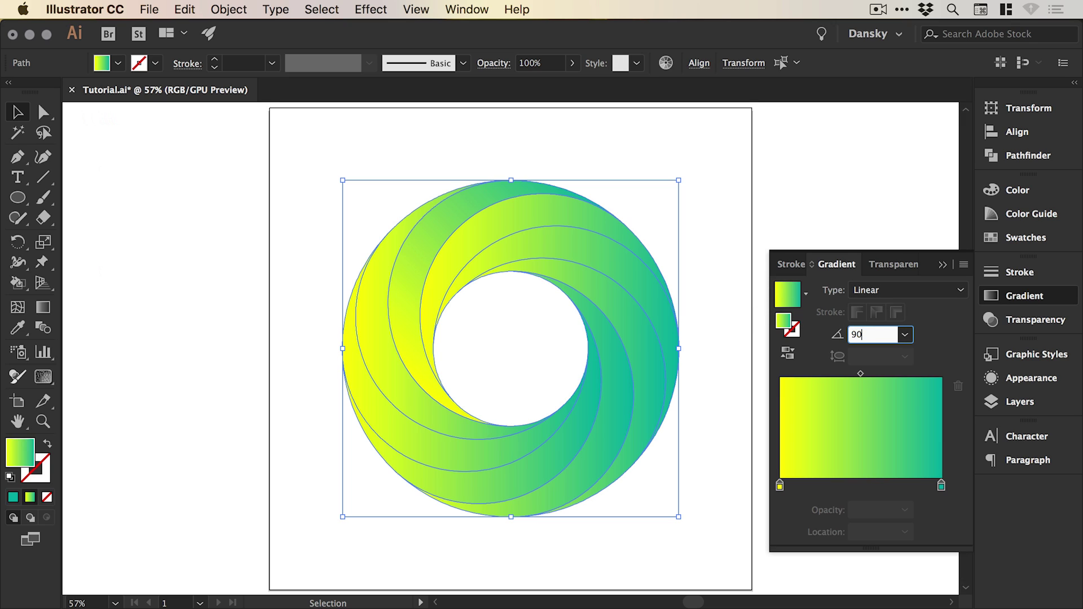
key(Return)
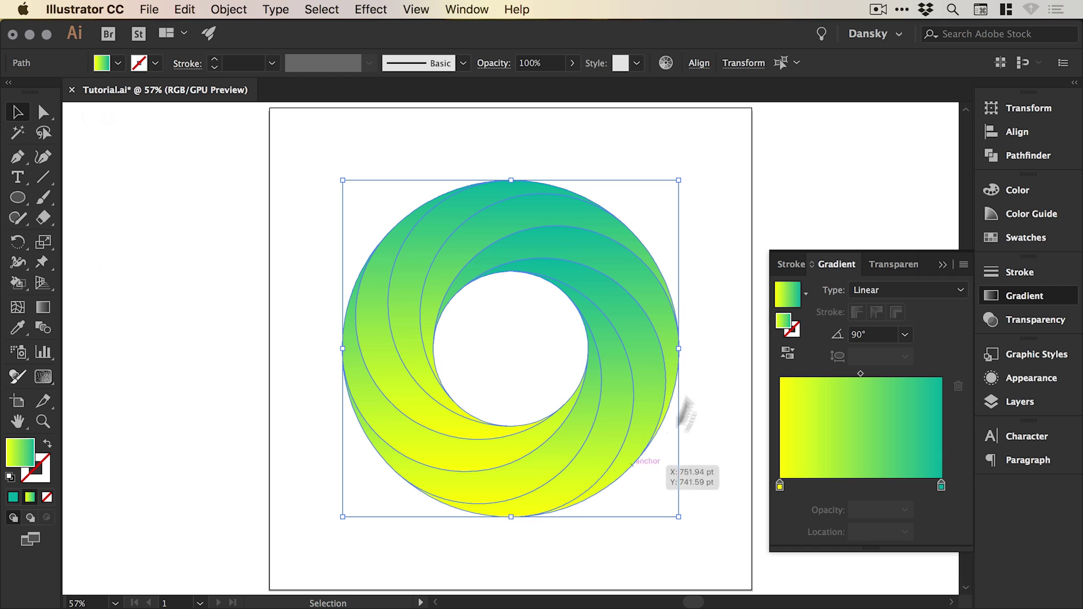
- Reverse the gradient on all the spiral arms so it runs from teal to yellow, and deselect them
mouse_move(778, 491)
mouse_down()
mouse_move(819, 494)
mouse_move(780, 489)
mouse_up()
mouse_move(860, 374)
mouse_down()
mouse_move(900, 385)
mouse_move(861, 375)
mouse_up()
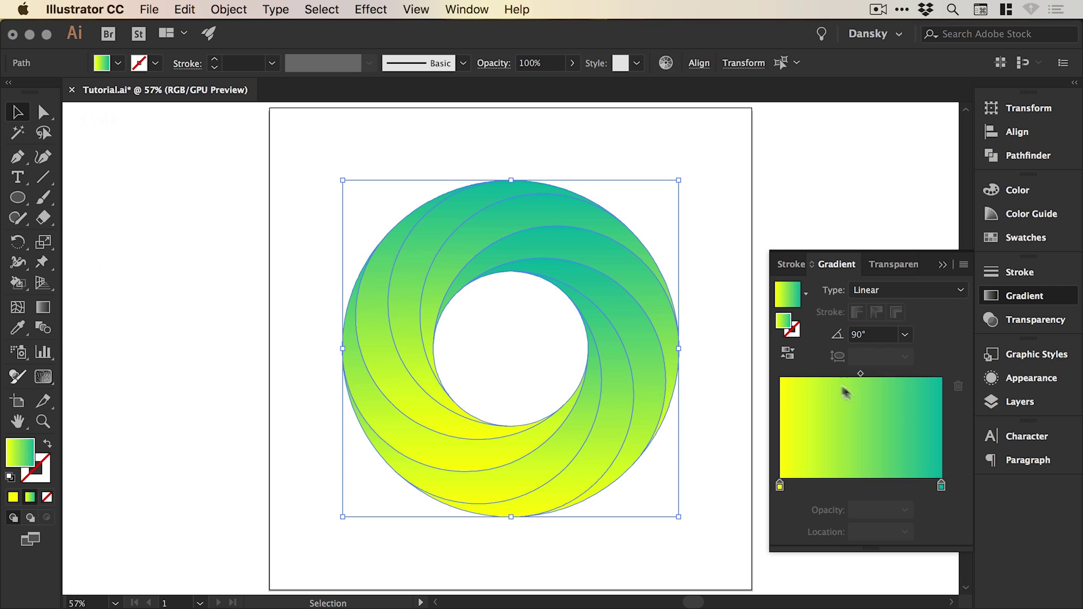
click(787, 353)
click(788, 353)
click(788, 353)
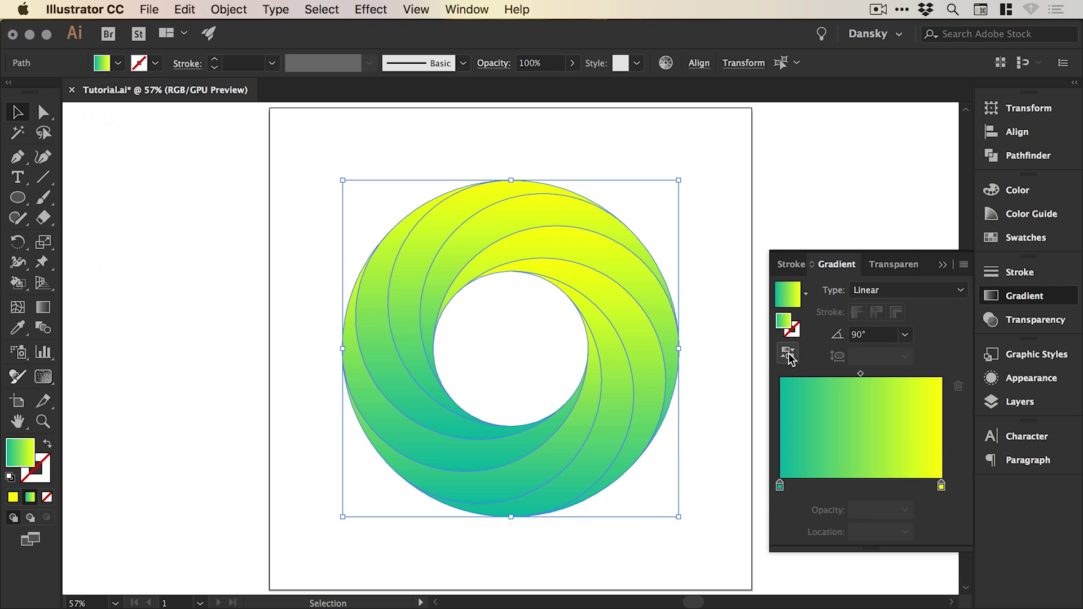
click(811, 178)
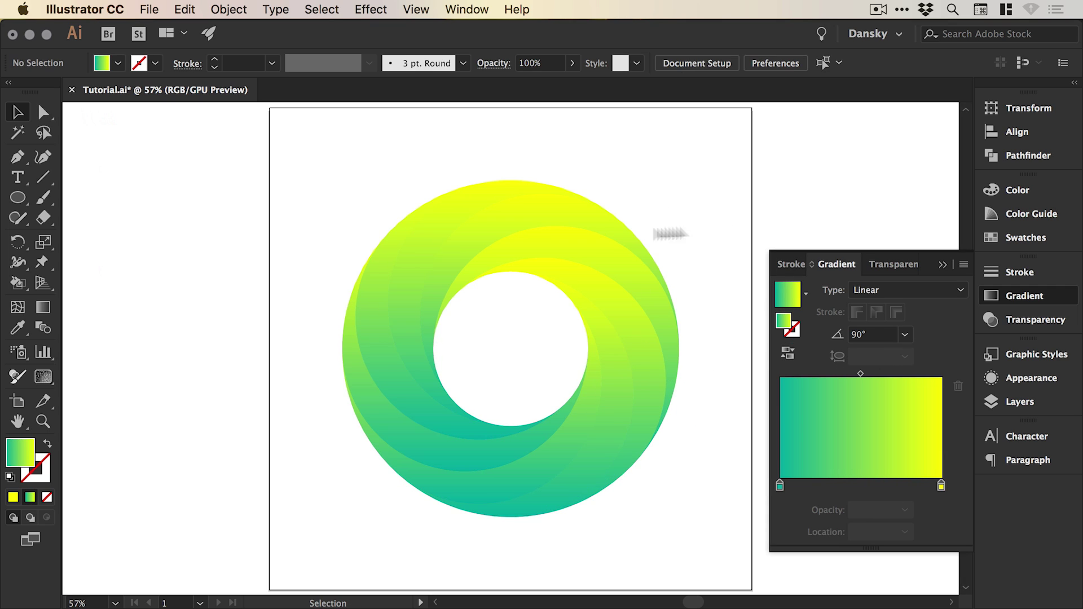
- Examine the gradient applied to a single spiral arm and to all the arms together
click(410, 280)
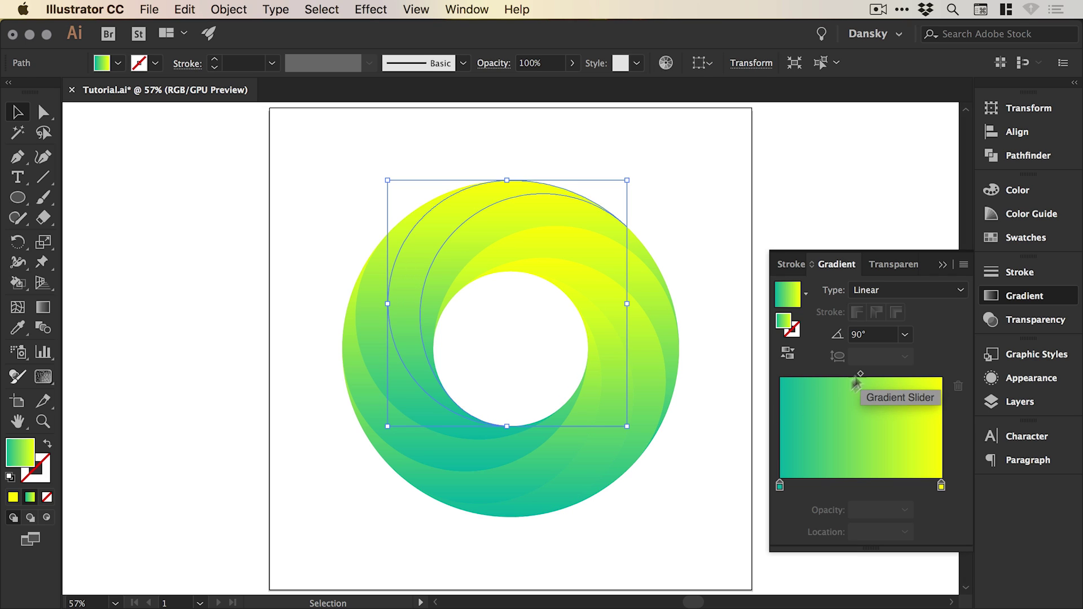
mouse_move(781, 492)
mouse_down()
mouse_move(869, 491)
mouse_move(779, 489)
mouse_up()
click(1023, 296)
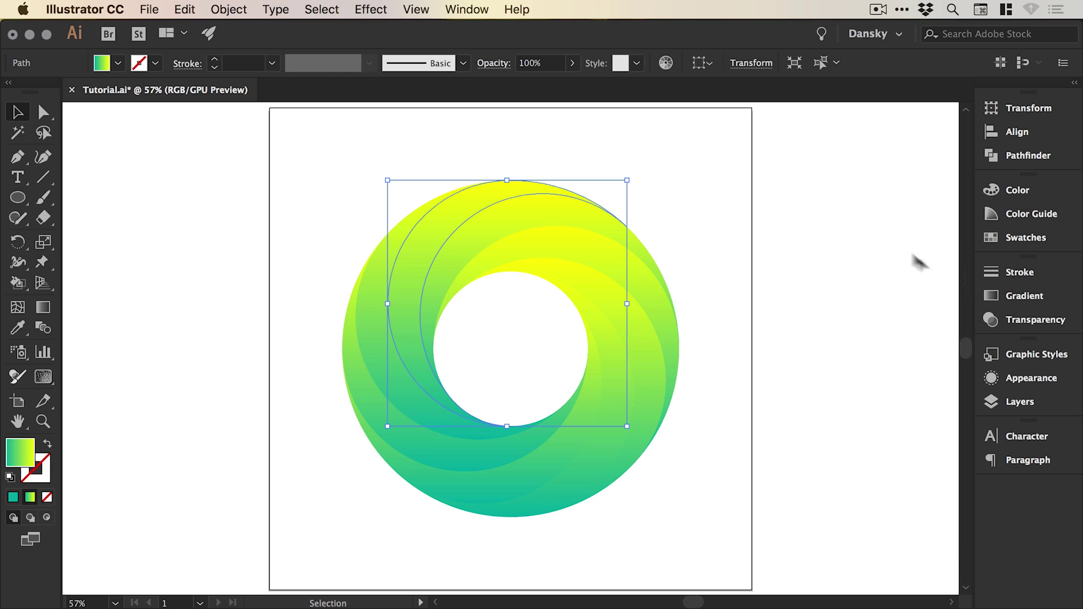
click(856, 202)
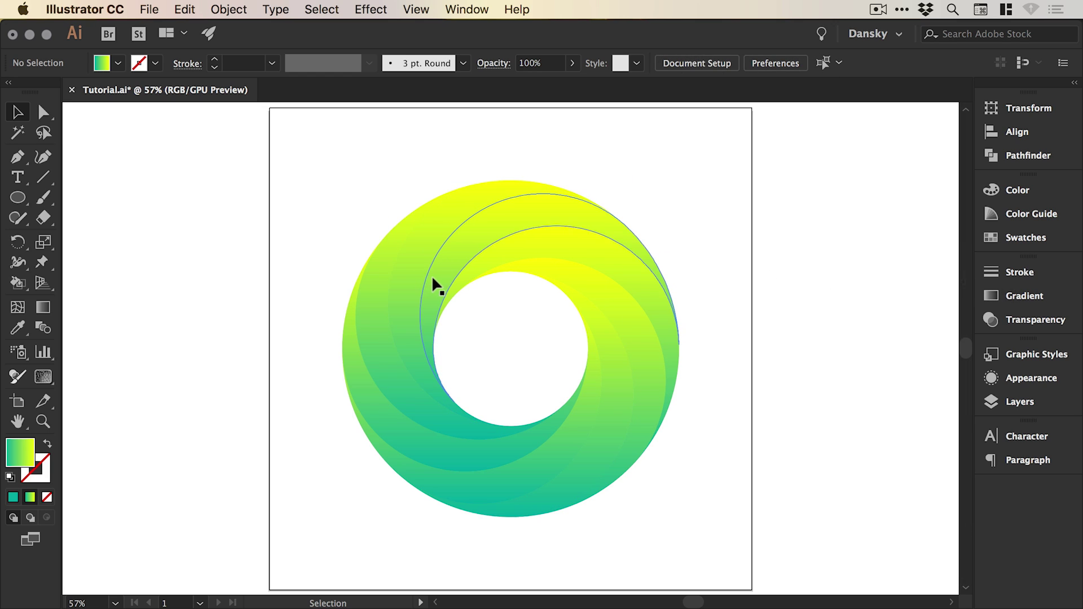
drag(367, 217, 733, 513)
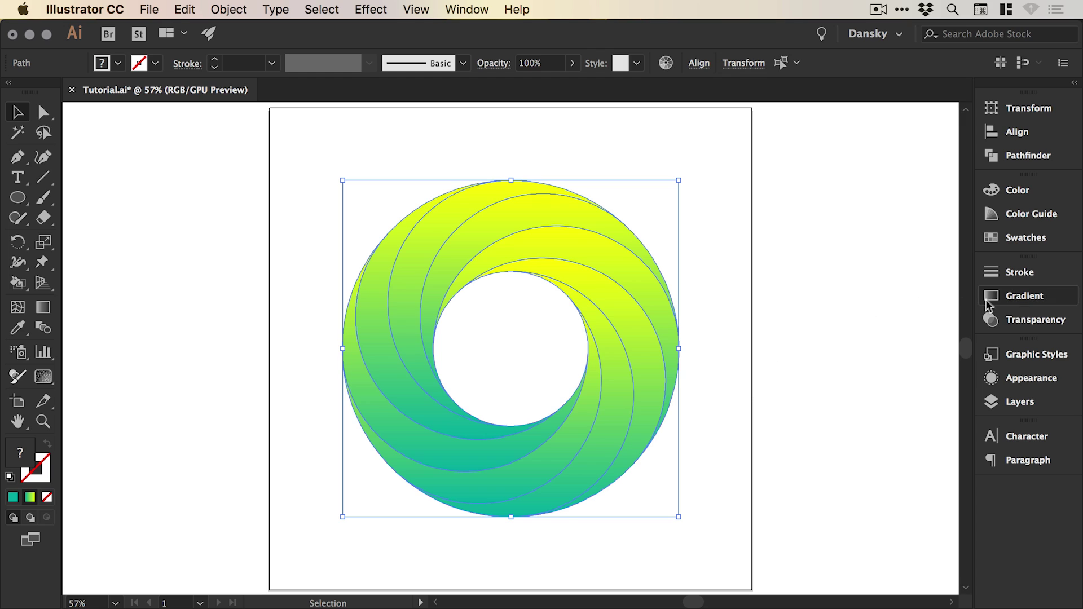
click(1026, 297)
click(1025, 297)
click(807, 264)
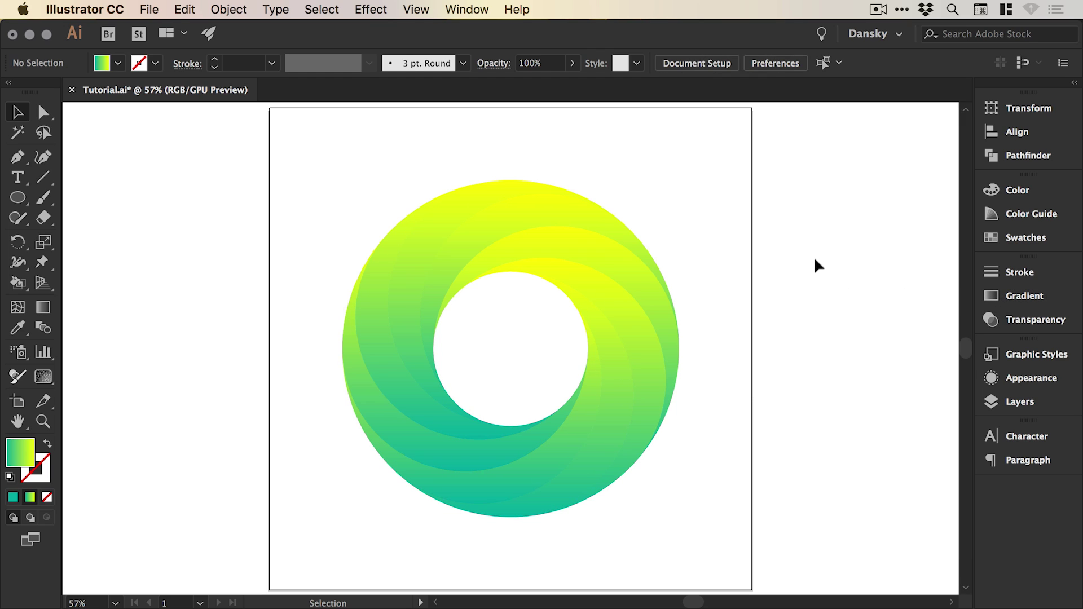
- Edit the global RGB Yellow swatch with preview on, shifting it to a slightly greener yellow with red at about 238
click(1026, 237)
double_click(841, 236)
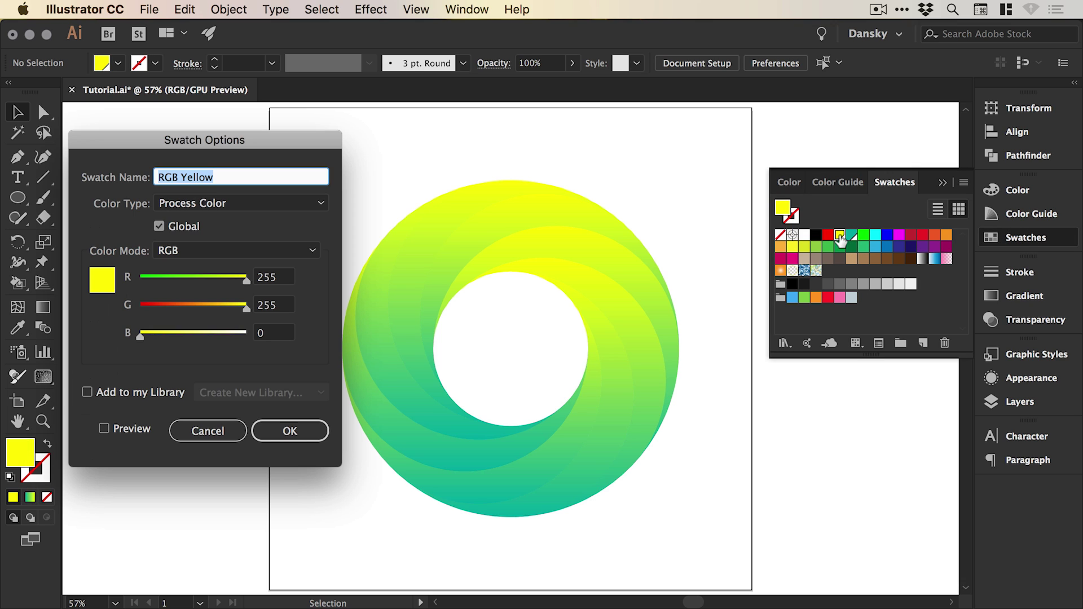
drag(232, 281, 209, 280)
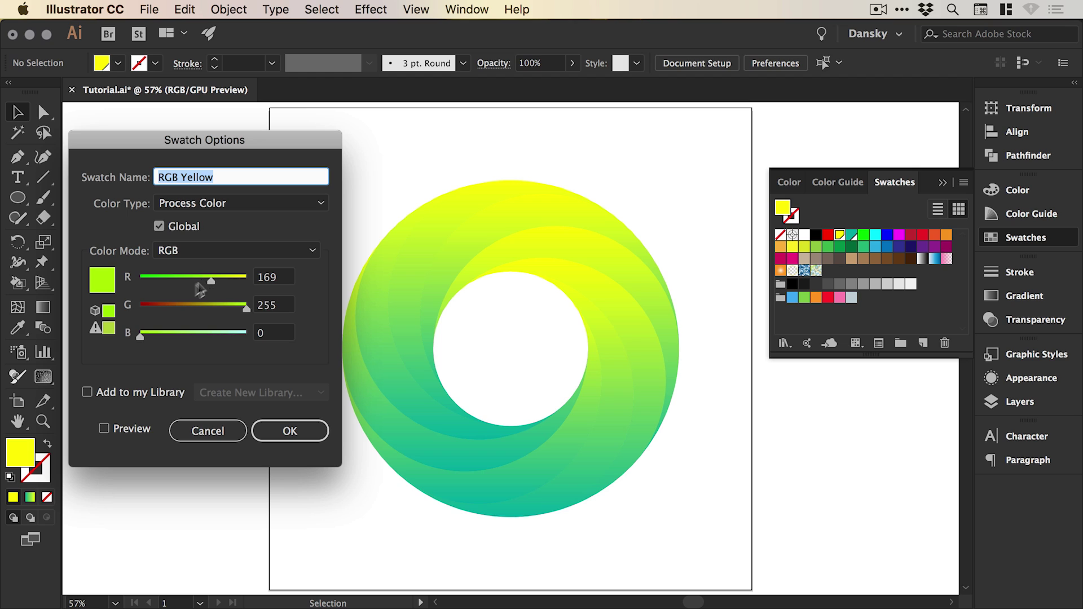
click(131, 429)
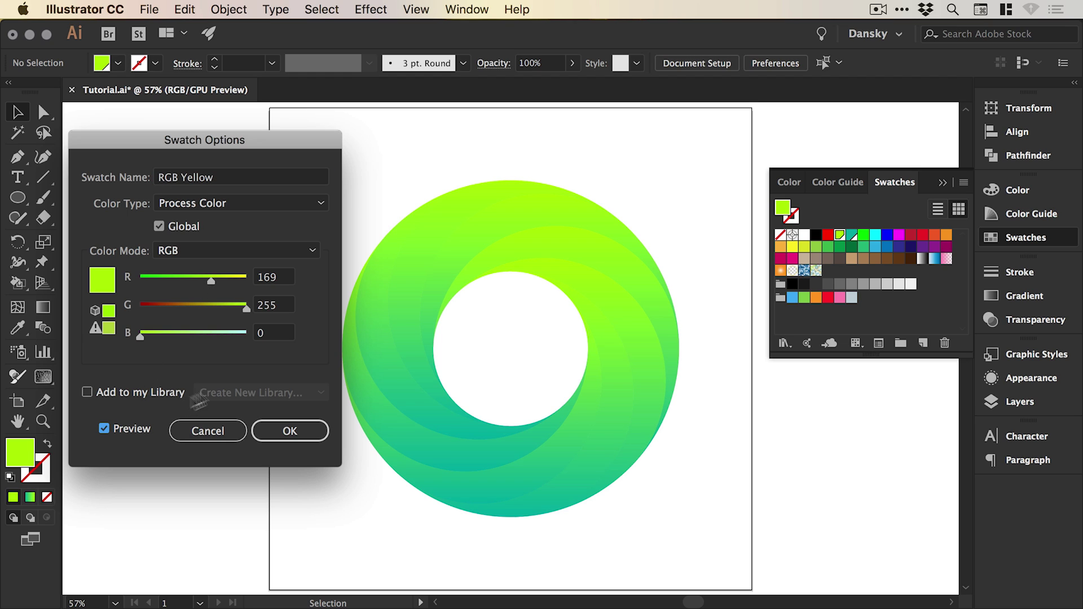
click(240, 280)
click(240, 307)
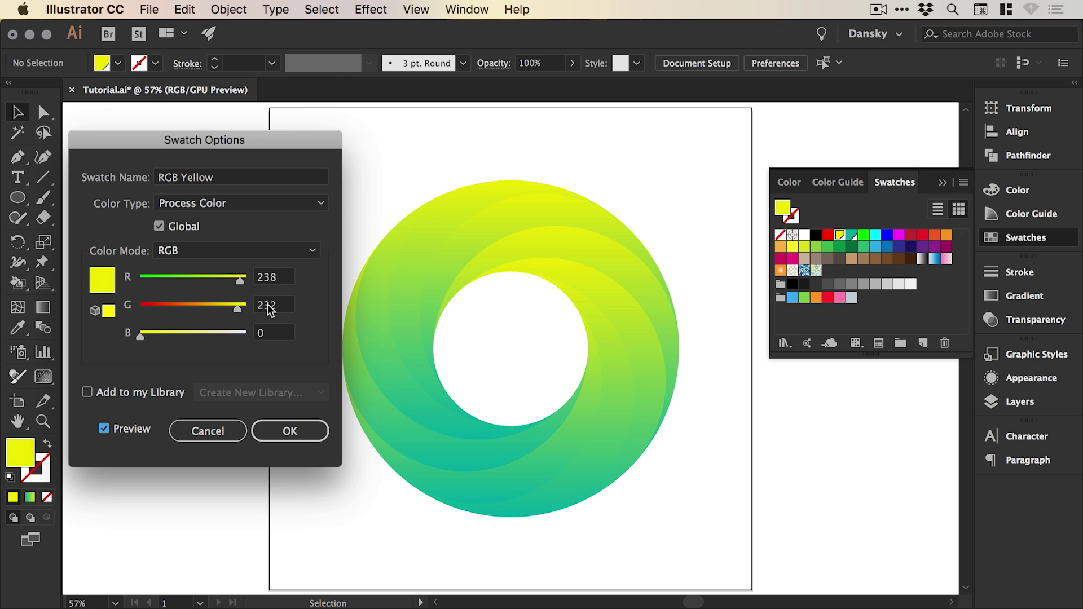
click(240, 309)
click(290, 430)
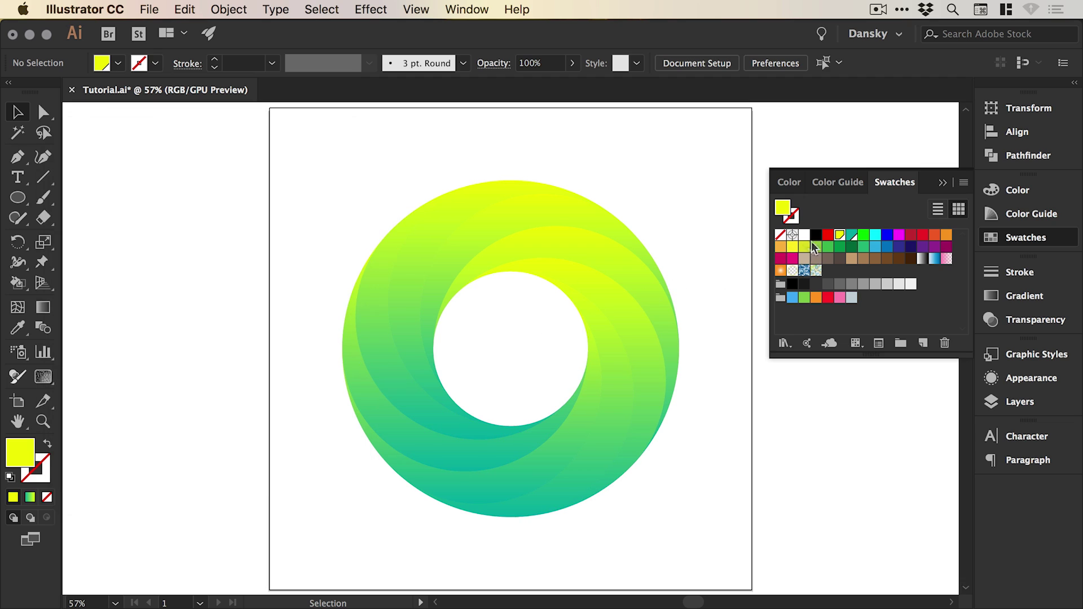
- Edit the global teal swatch with preview on, making it slightly brighter through its green and blue values, and check the updated gradient
double_click(851, 235)
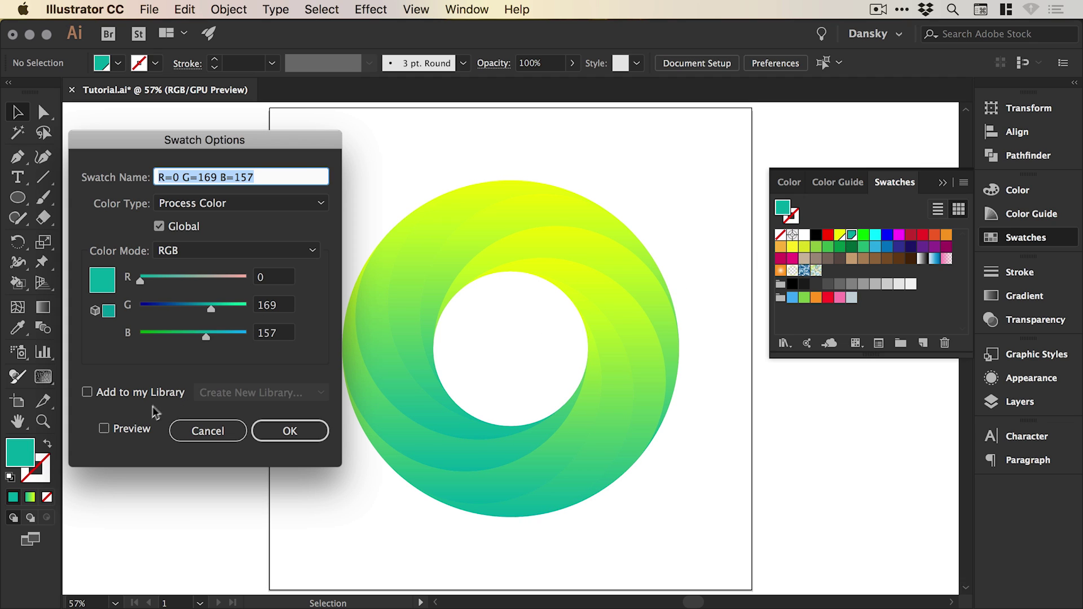
click(104, 428)
drag(208, 308, 210, 338)
click(287, 430)
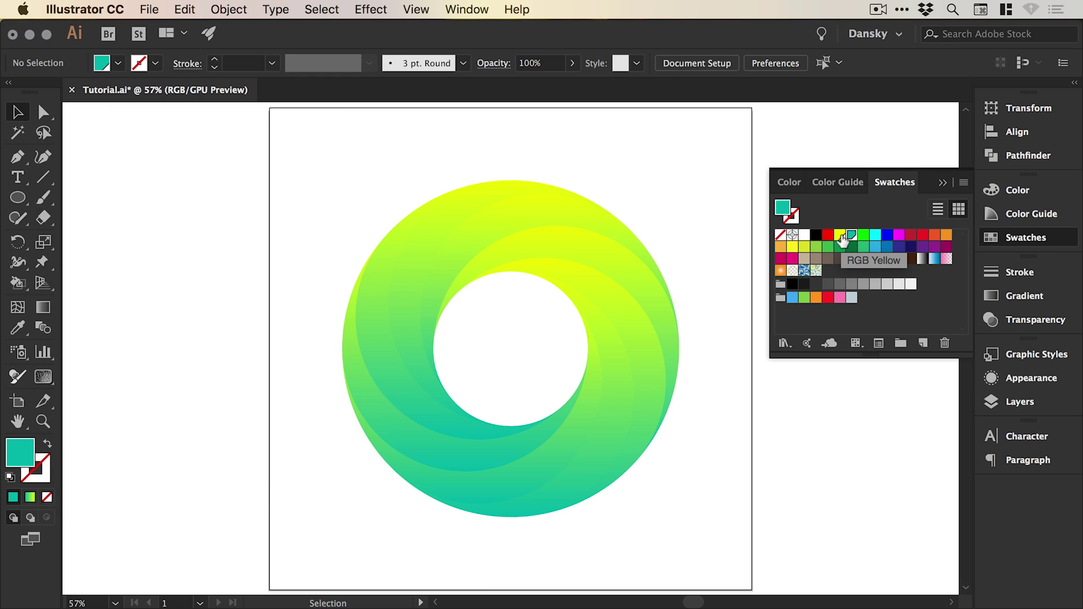
click(1026, 297)
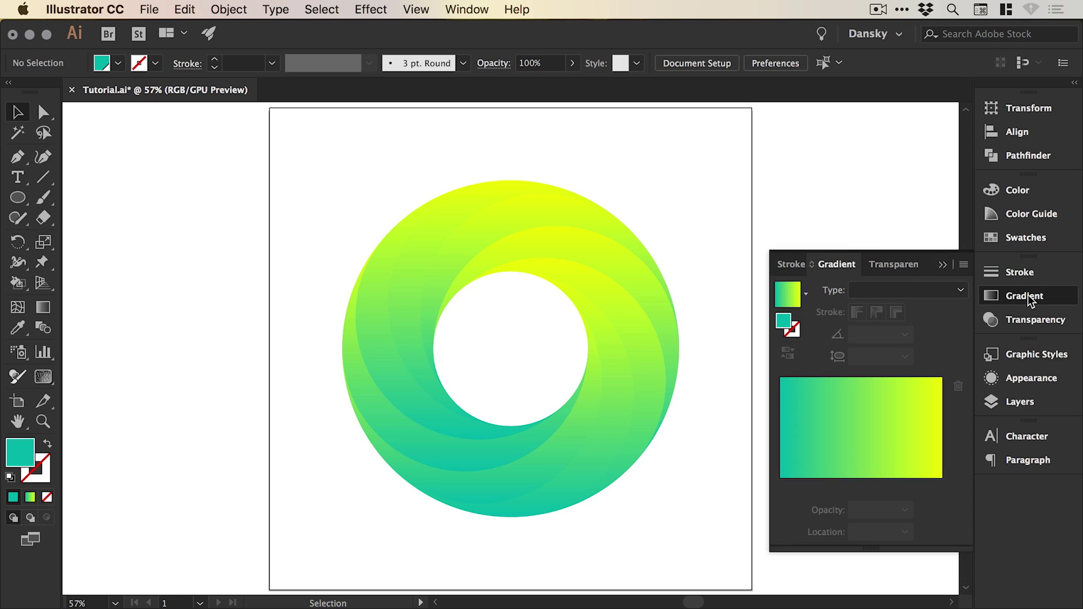
click(1028, 299)
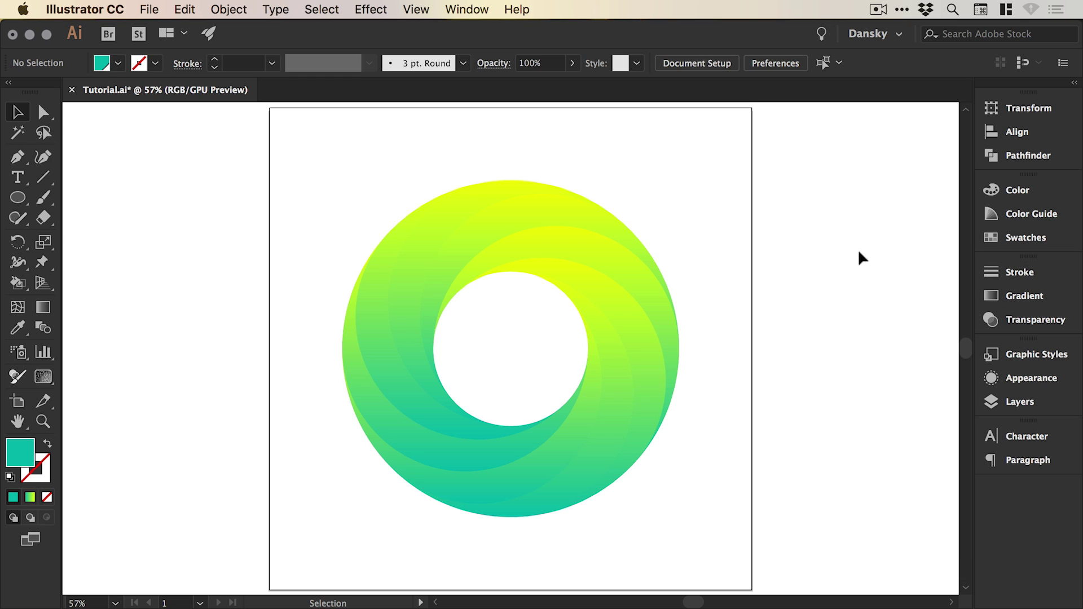